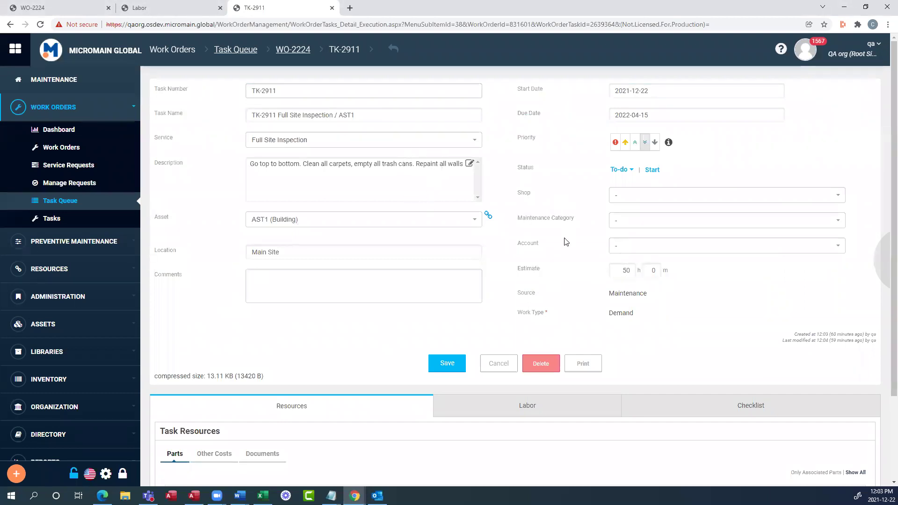
Step: Open the labor summary of task TK-2911 and review it alongside the task details
scroll(556, 239, down, 2)
scroll(536, 213, down, 1)
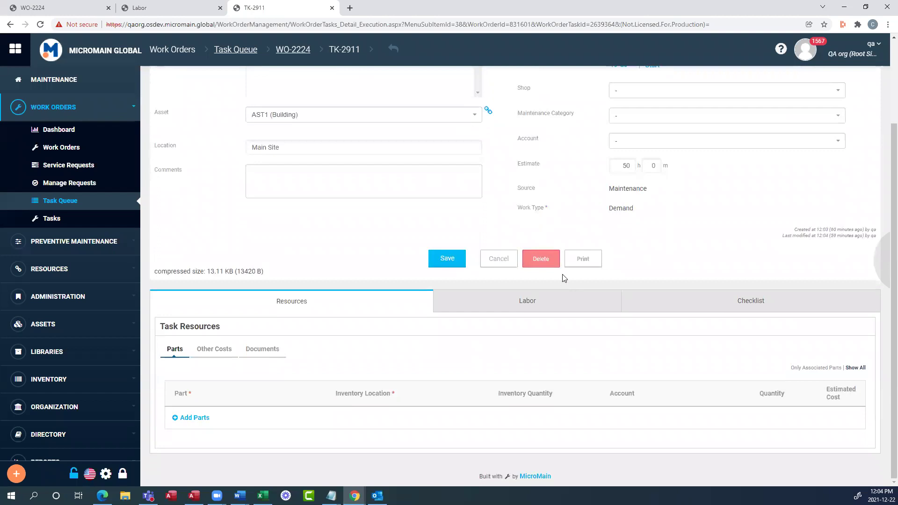
click(551, 305)
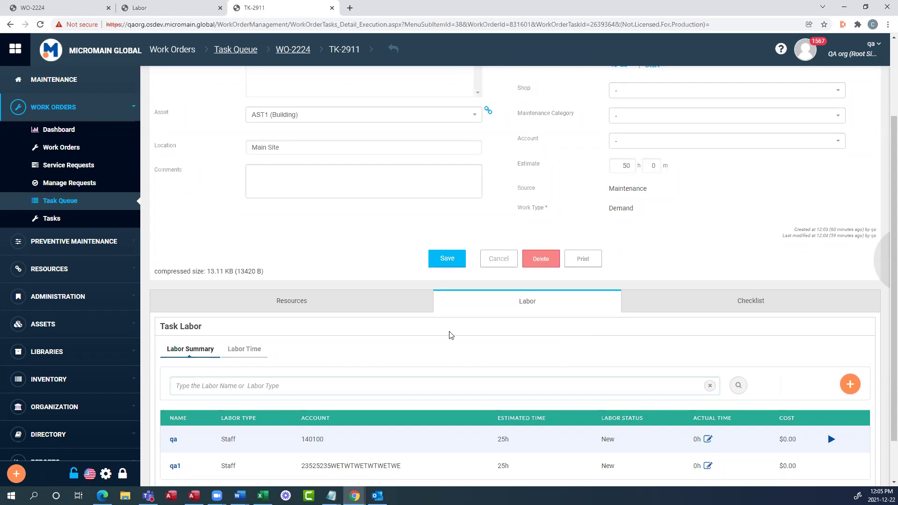
scroll(486, 346, down, 1)
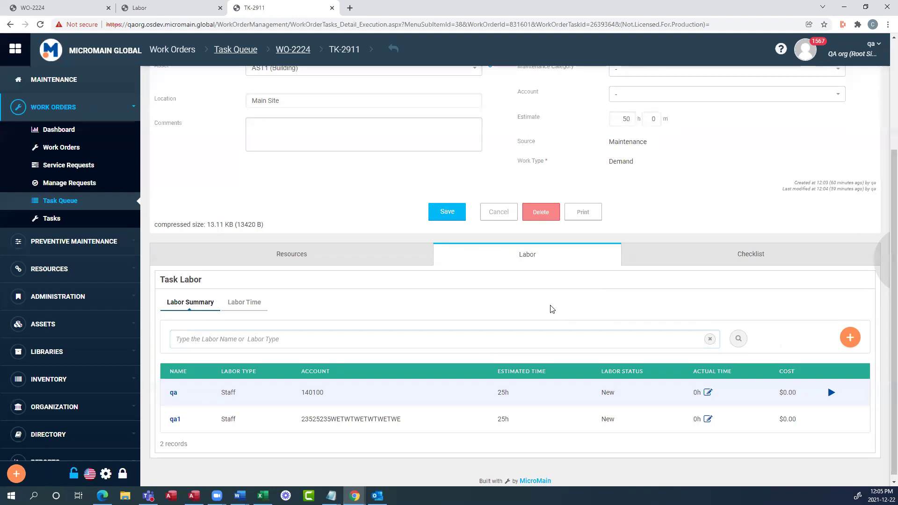
scroll(513, 324, up, 3)
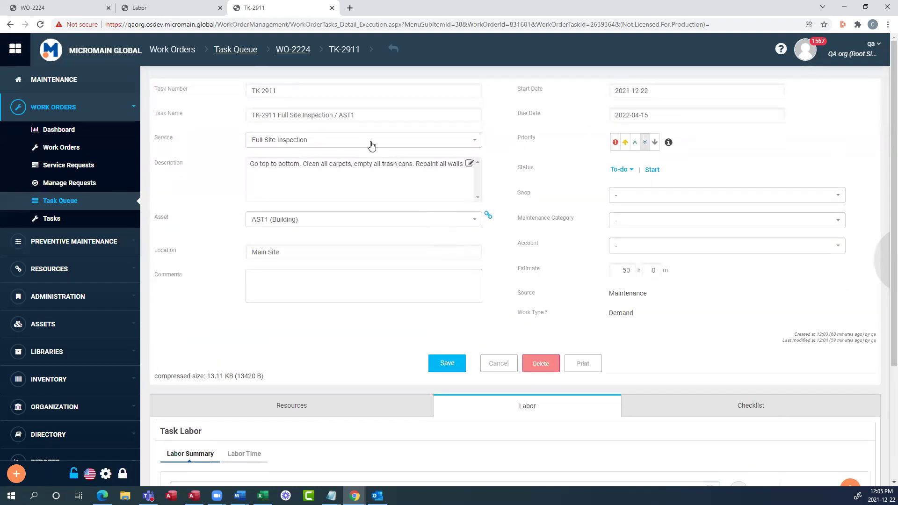
scroll(578, 294, down, 3)
scroll(578, 300, down, 1)
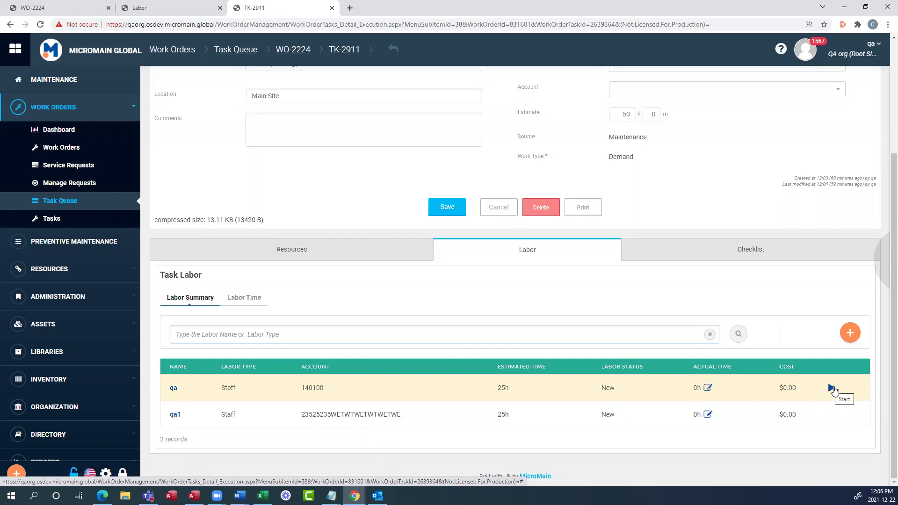
Step: Set the actual time of labor qa to 3 hours and save it
click(707, 390)
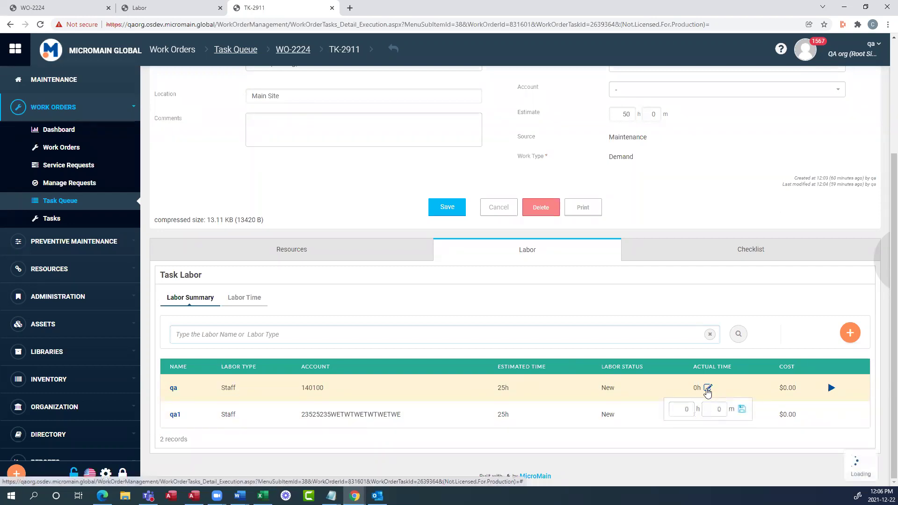
click(686, 408)
text(3)
click(743, 410)
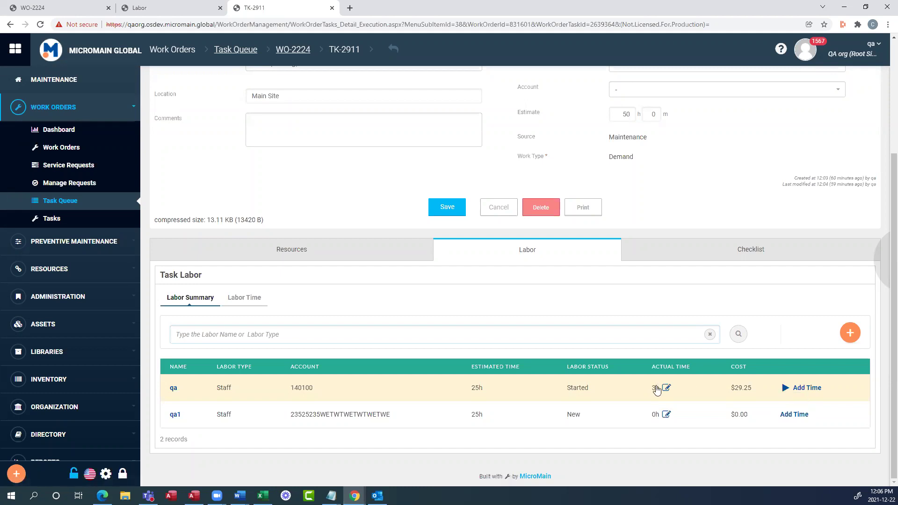
Step: Add 4 hours of work time for labor qa, save it, and check the individual labor time entries
click(814, 389)
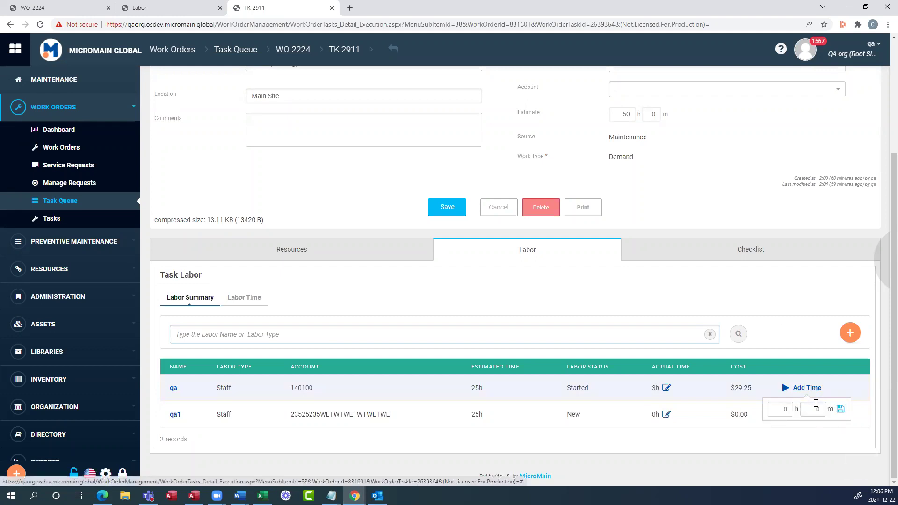
click(788, 410)
text(4)
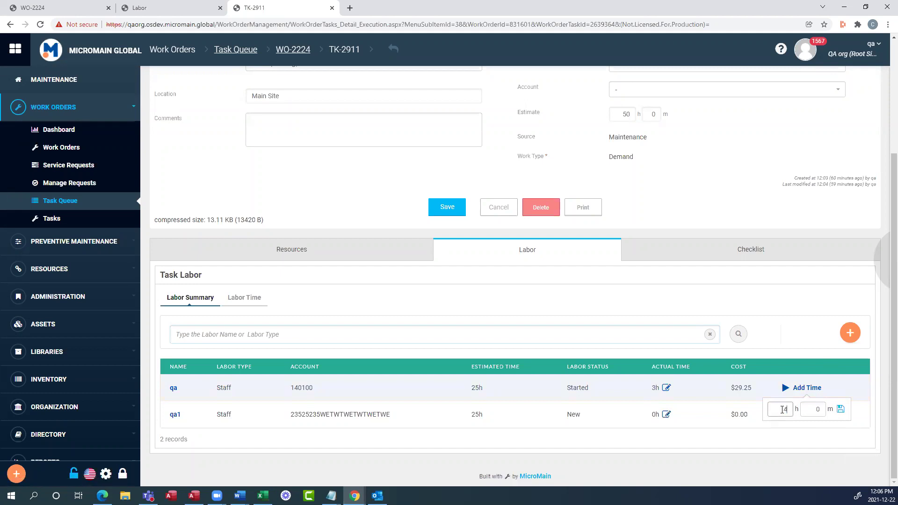
click(840, 409)
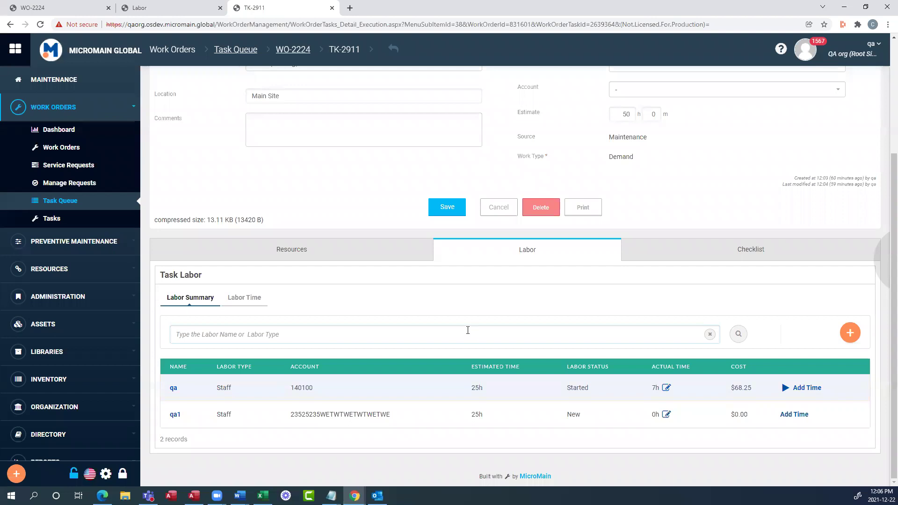
click(247, 304)
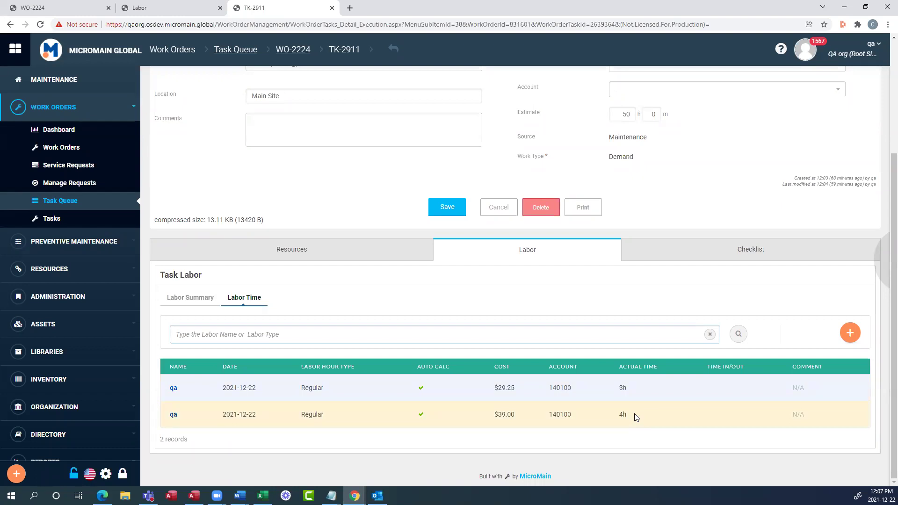
click(190, 298)
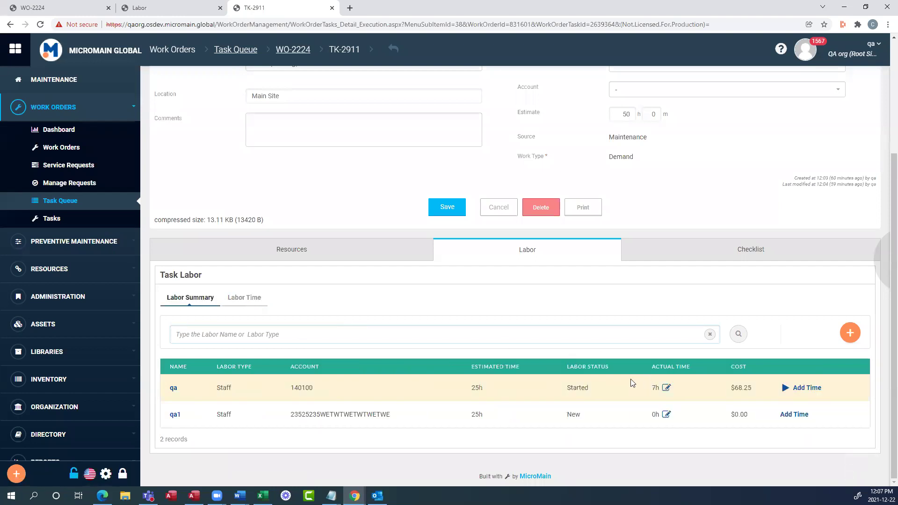
Step: Change labor qa's total actual time to 9 hours and save it
click(667, 392)
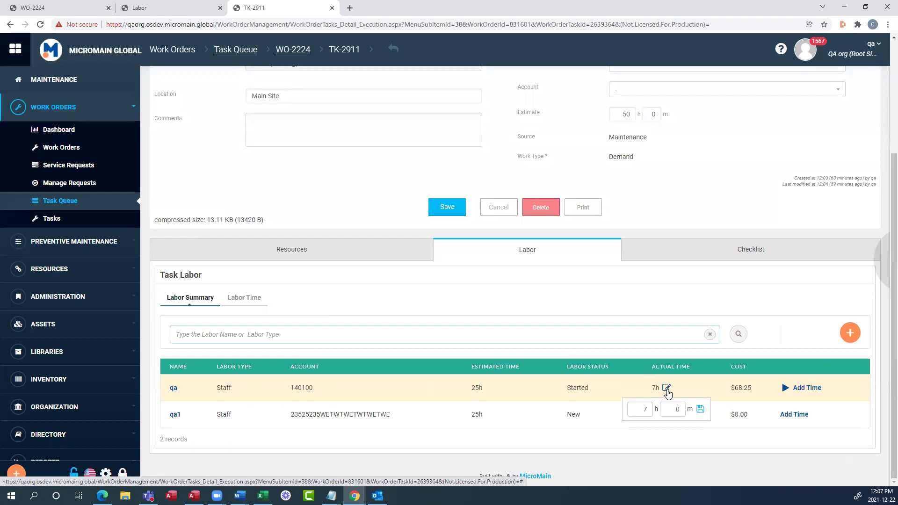
click(647, 411)
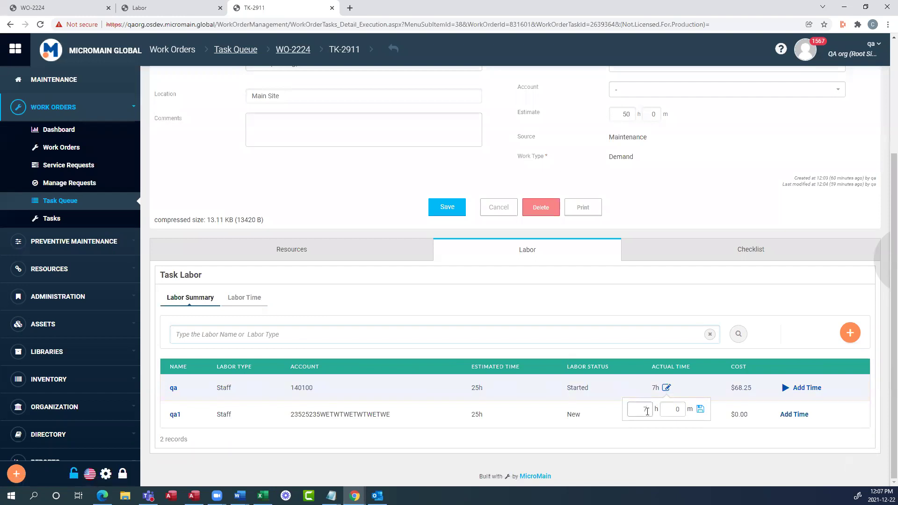
text(9)
click(701, 410)
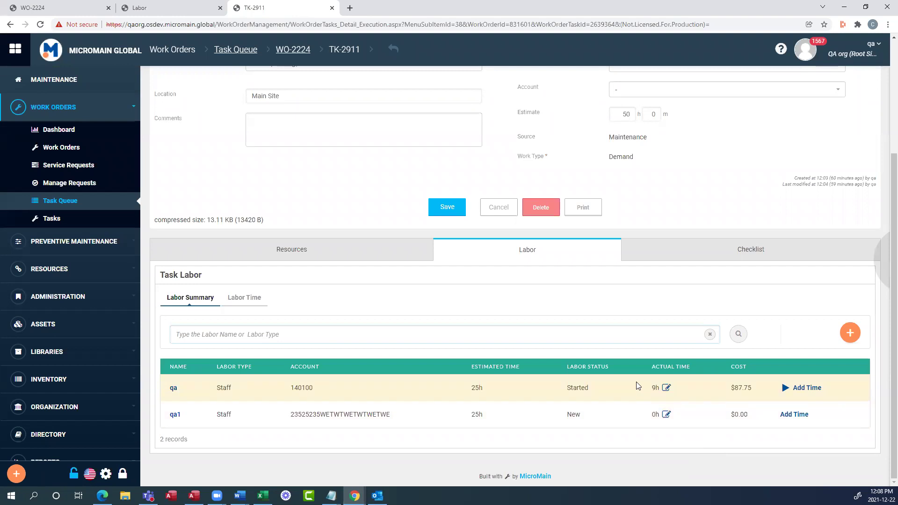
Step: Compare the task's individual labor time entries with the totals in the labor summary
click(252, 302)
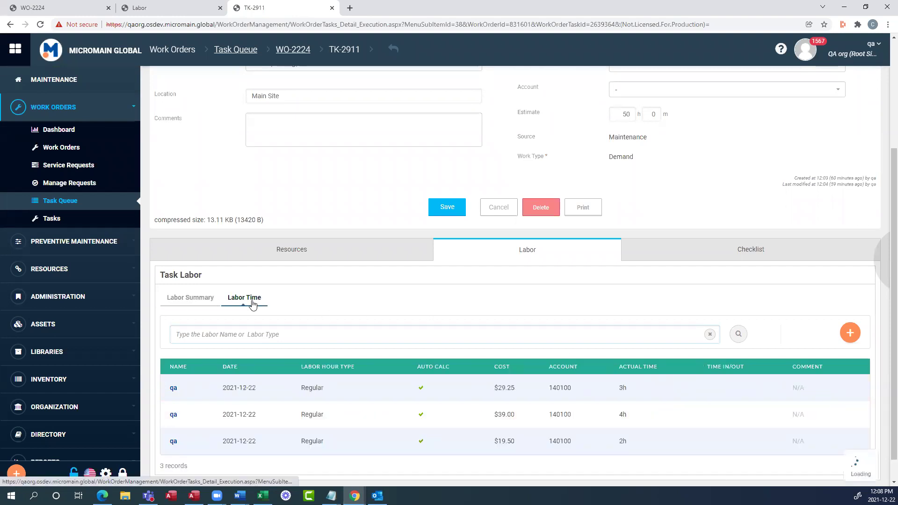
scroll(515, 383, down, 1)
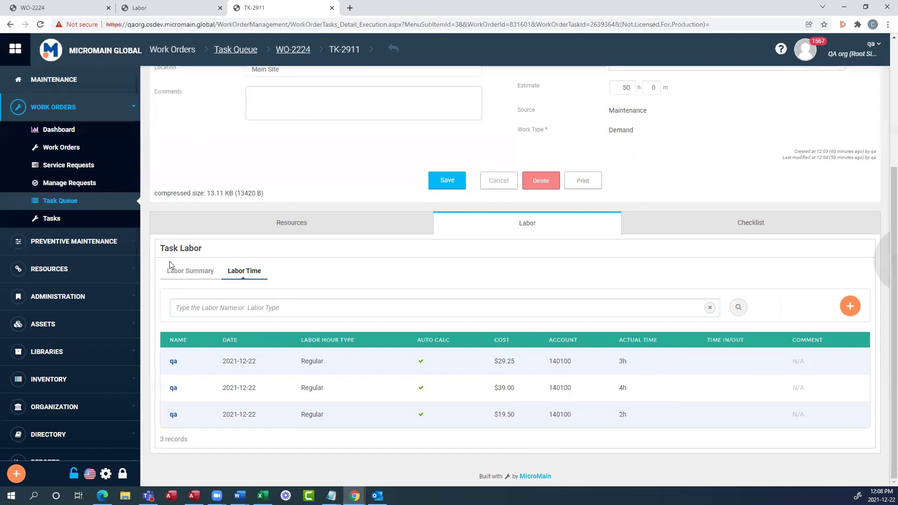
click(195, 272)
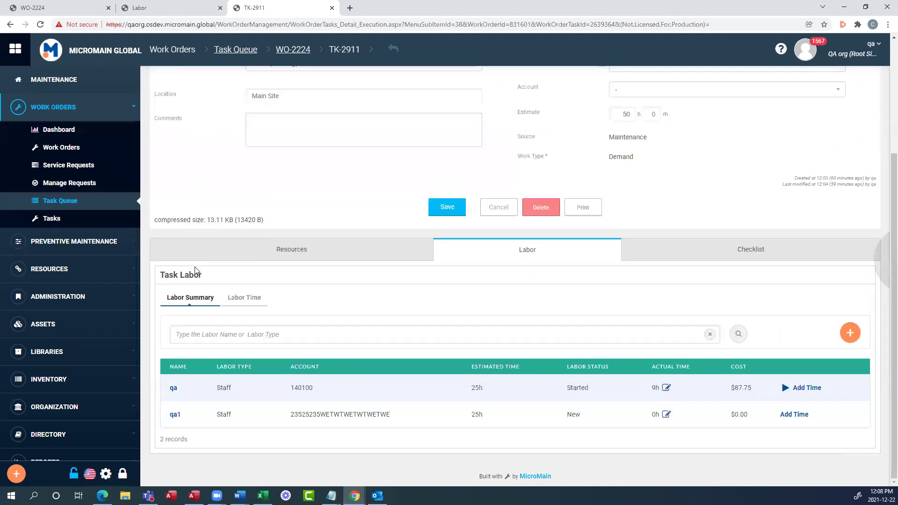
click(257, 302)
click(206, 299)
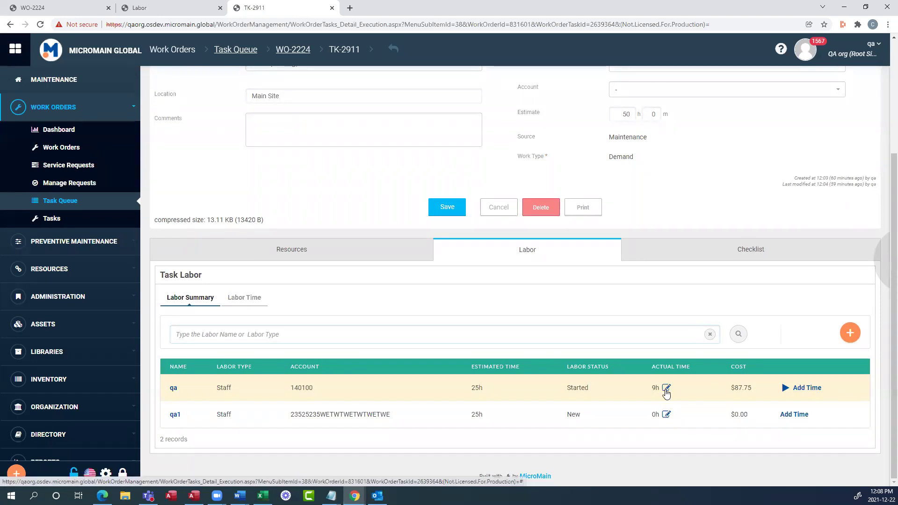
click(244, 298)
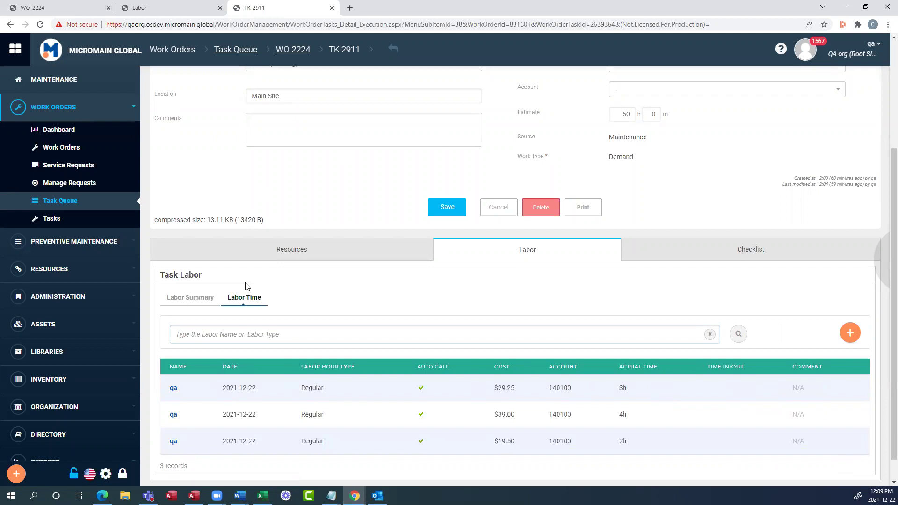
click(200, 299)
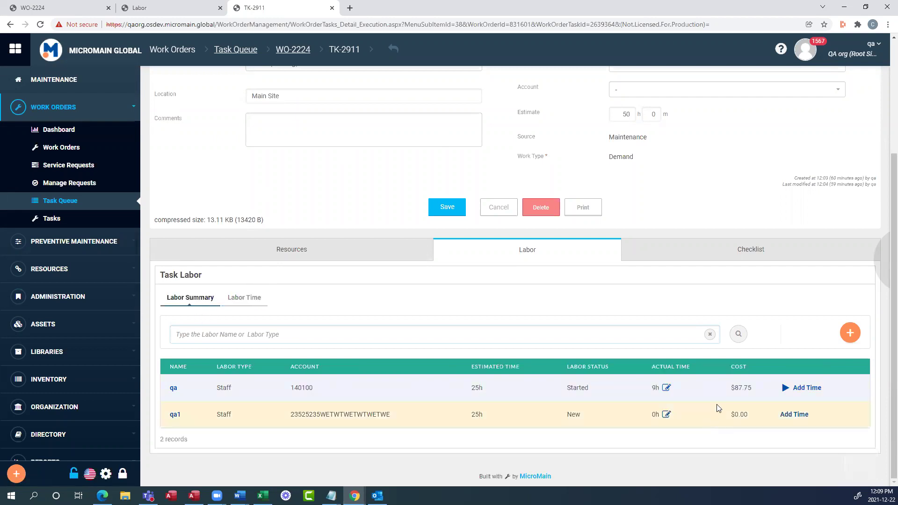
click(807, 388)
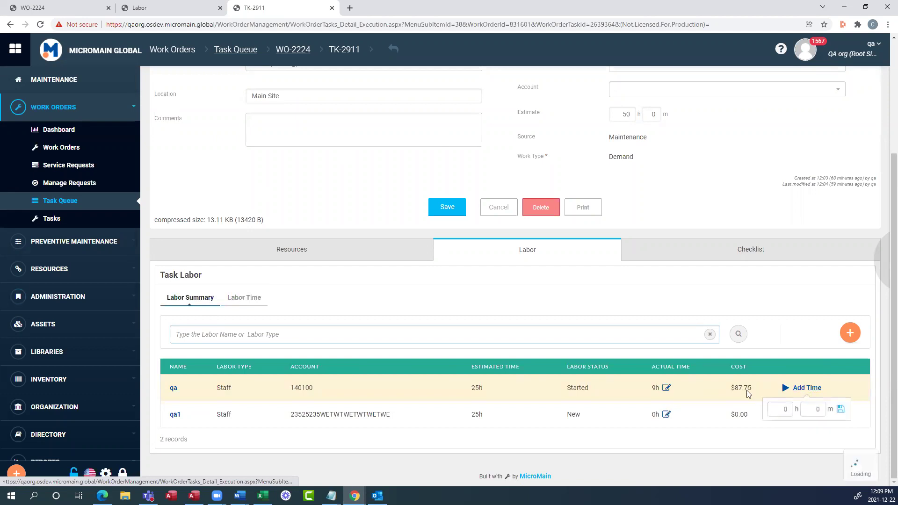
click(788, 410)
text(1)
key(BackSpace)
key(BackSpace)
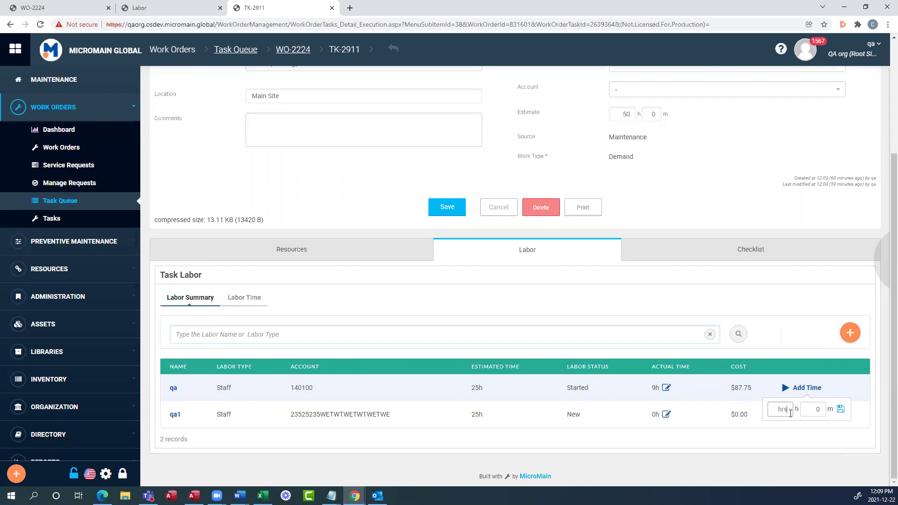
click(817, 411)
Step: Reduce labor qa's total actual time to 8 hours and save it
click(666, 415)
click(644, 410)
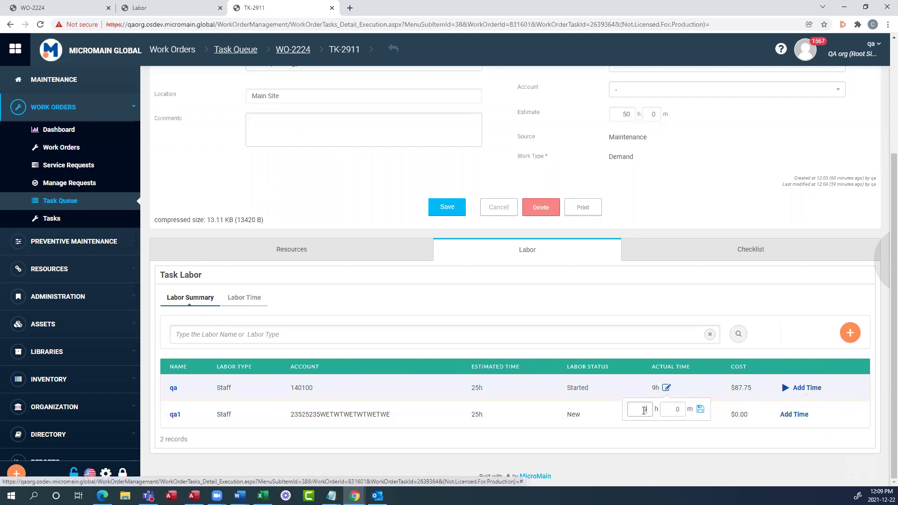
click(701, 409)
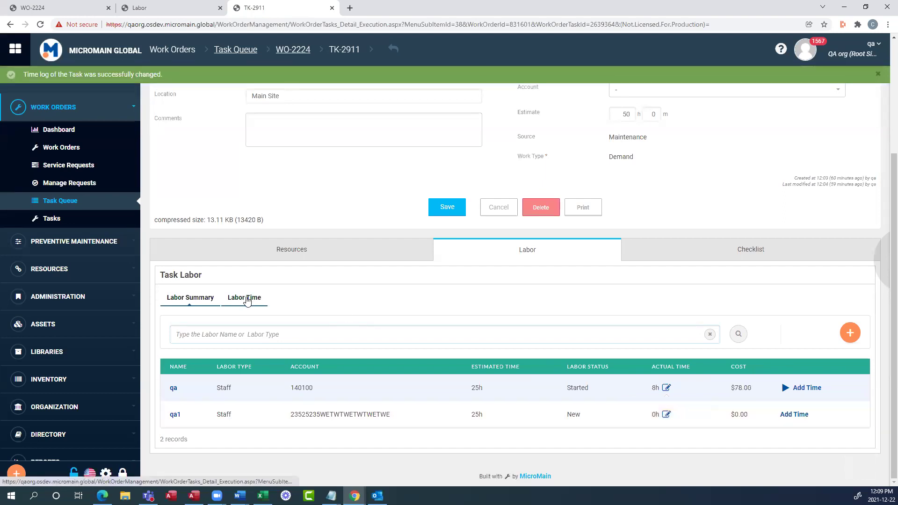
Step: Check how the reduced total is recorded among the labor time entries, and return to the labor summary
click(244, 297)
scroll(572, 353, down, 1)
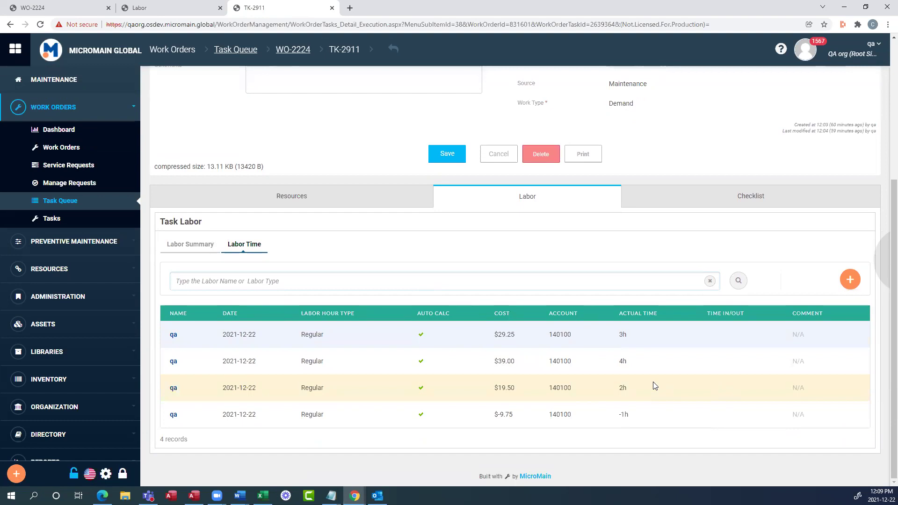
click(206, 248)
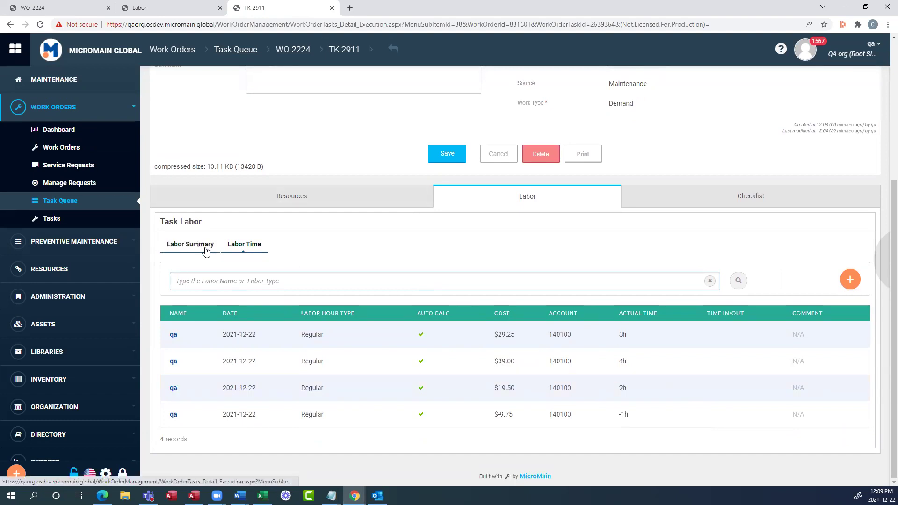
click(786, 388)
click(808, 410)
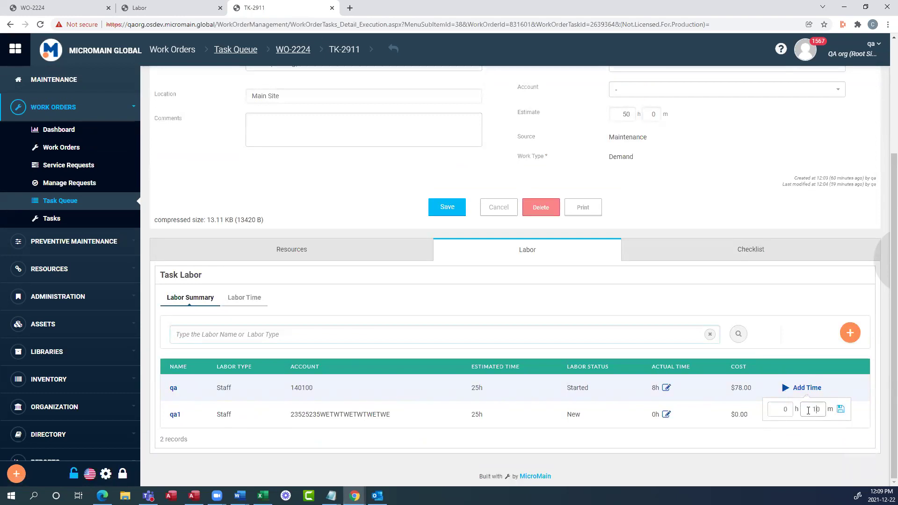
text(1)
click(784, 356)
Step: Start a new execution entry in the labor time list for labor qa, dated 2021-12-21
click(243, 304)
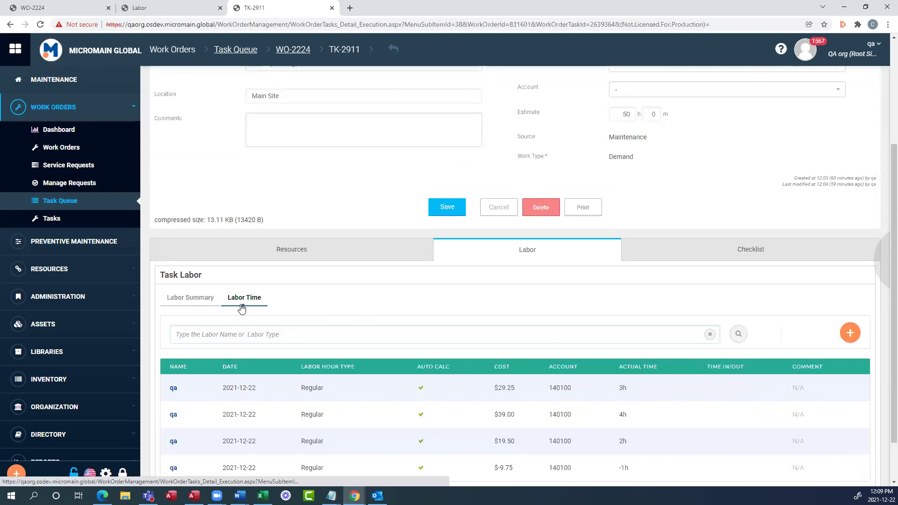
scroll(387, 307, down, 2)
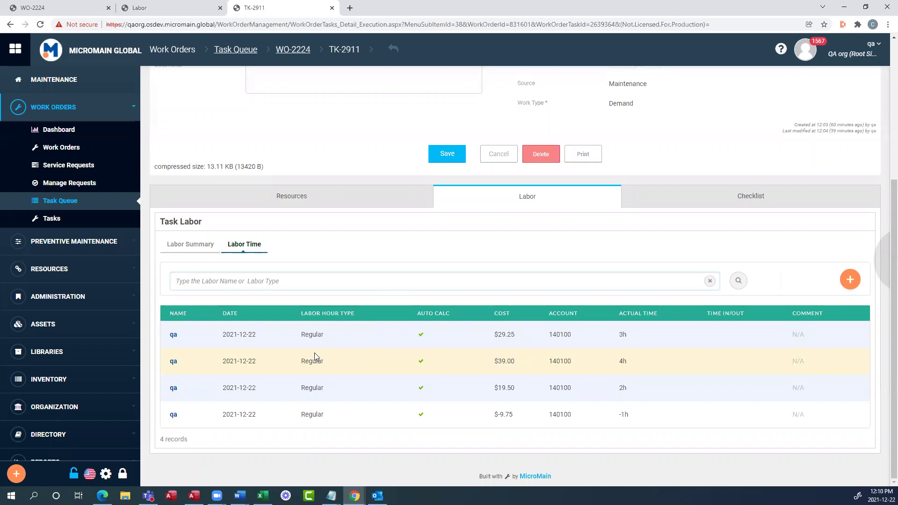
click(849, 280)
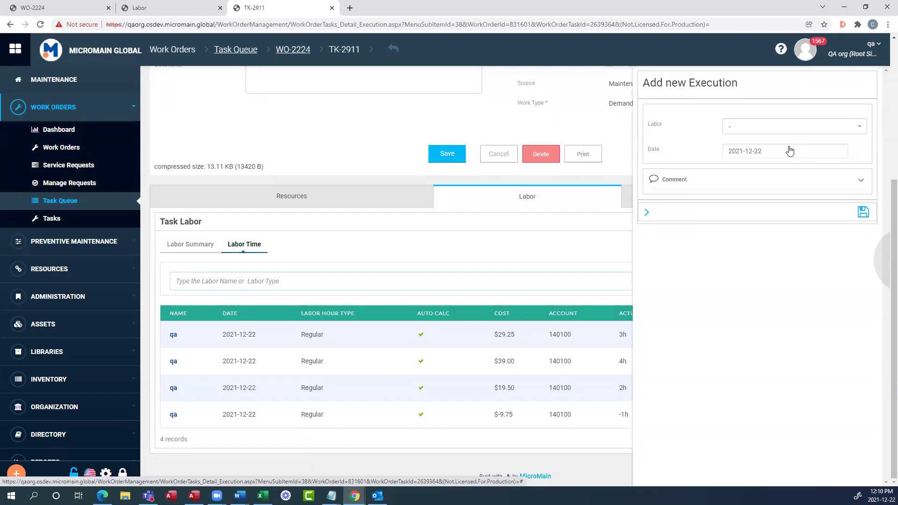
click(797, 129)
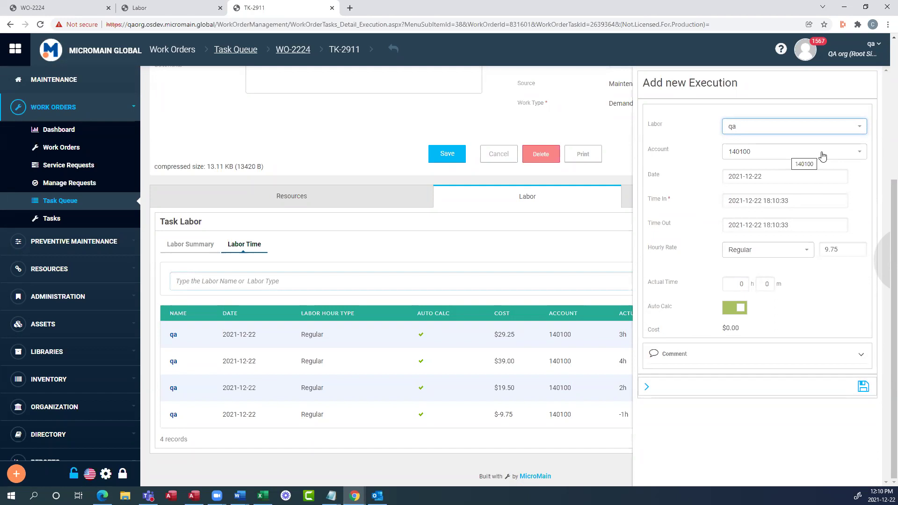
click(812, 183)
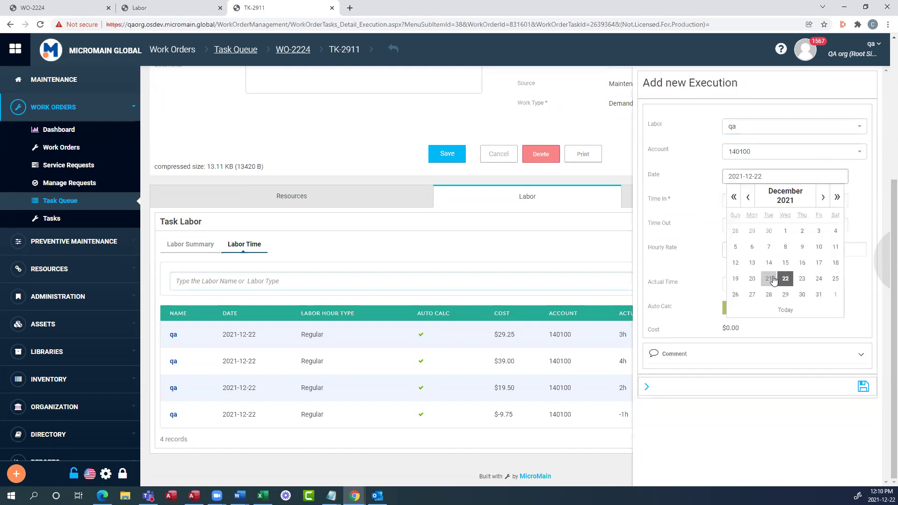
click(773, 276)
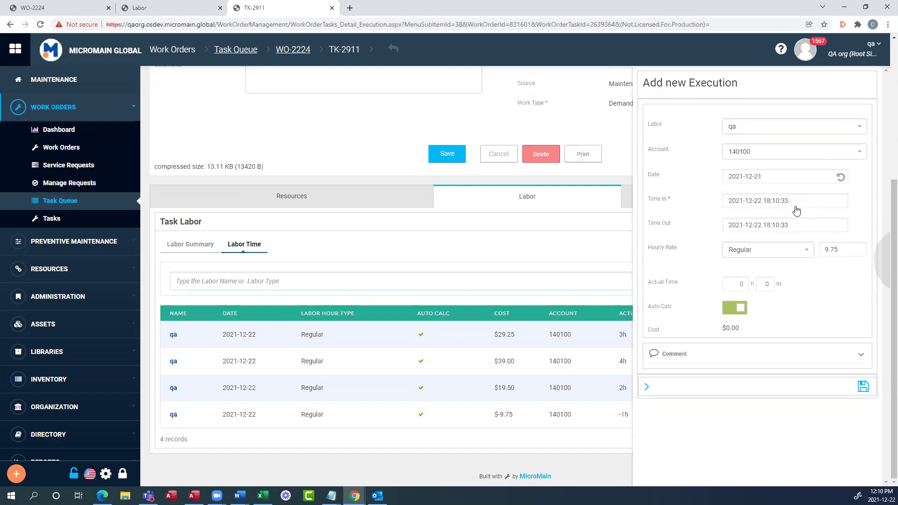
Step: Set the new execution's actual time to 2 hours and its hourly rate type to Overtime
click(737, 283)
key(BackSpace)
text(2)
click(809, 281)
click(788, 252)
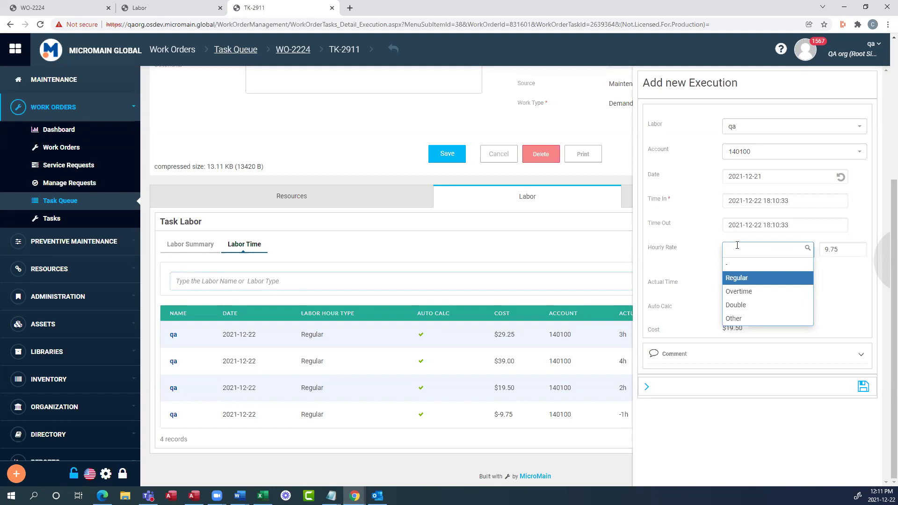
click(758, 305)
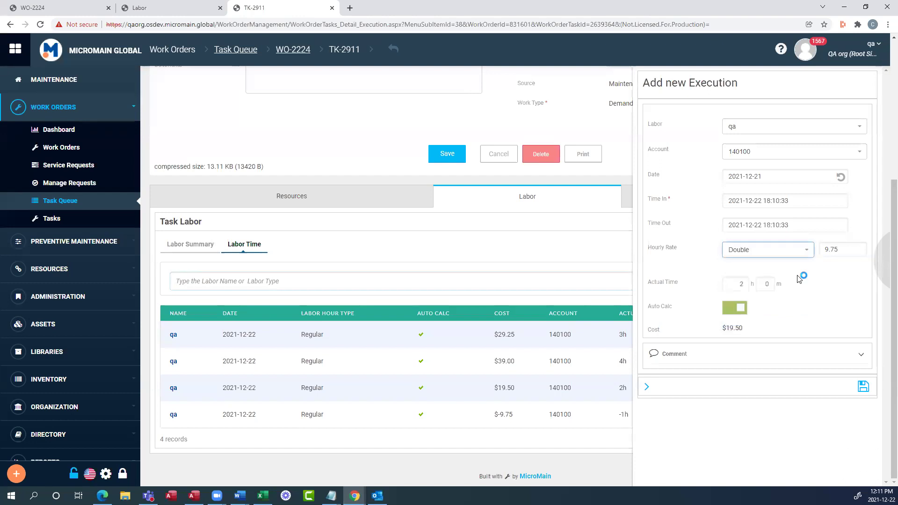
click(809, 251)
click(796, 291)
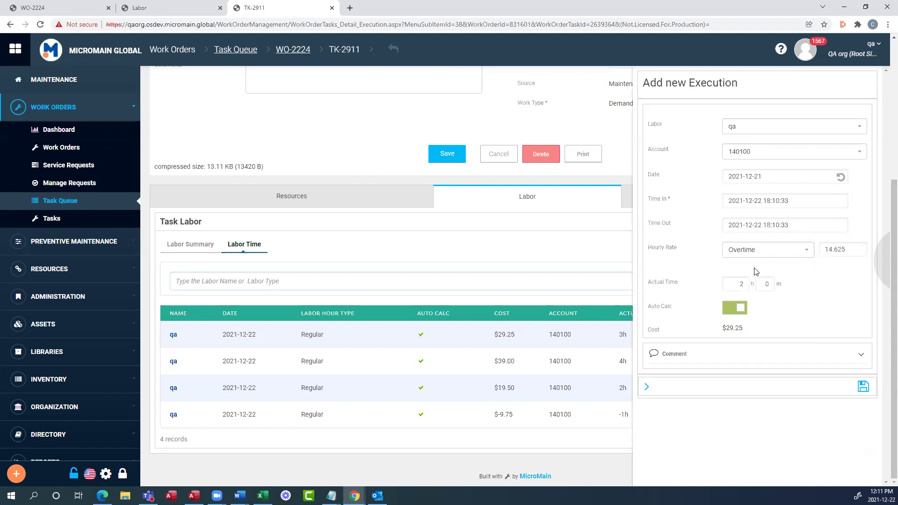
Step: Add the comment "Overtime for survey" to the new execution entry and save it
click(766, 354)
click(749, 379)
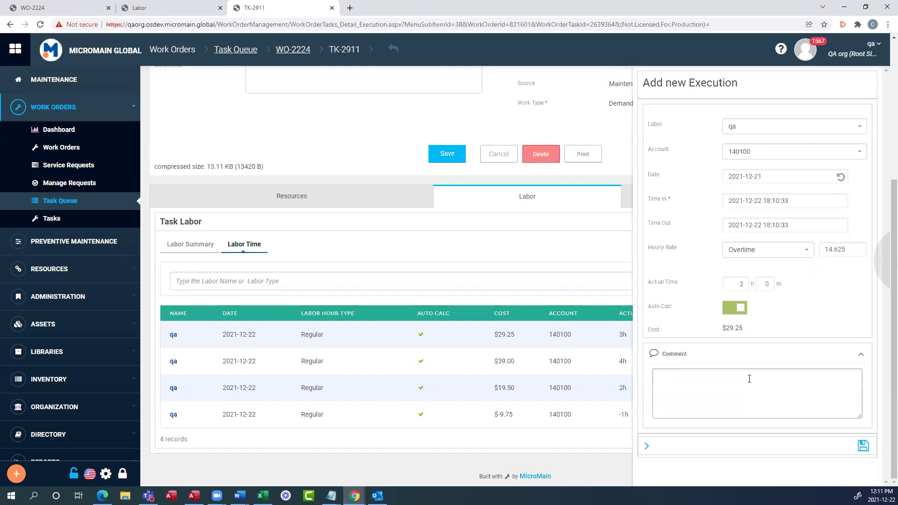
text(Overtime for survey)
click(858, 444)
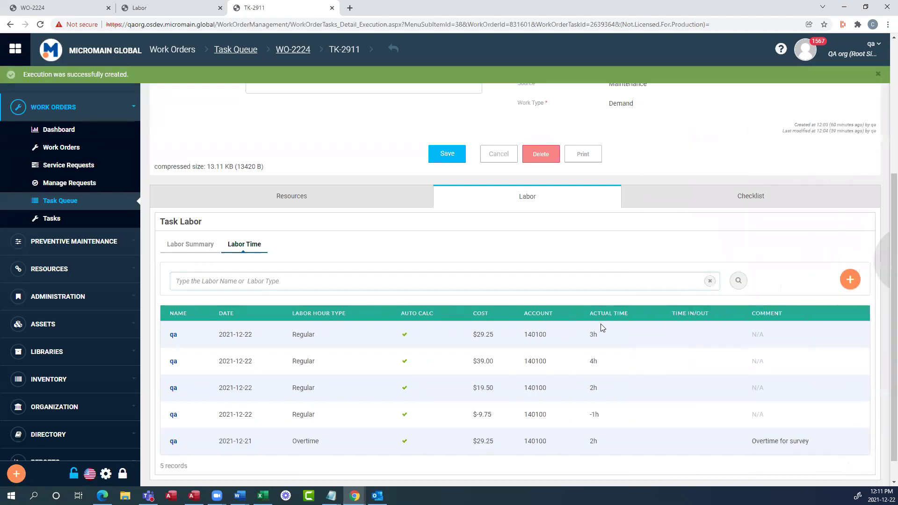
Step: Review the hourly rate types offered for labor qa in another new execution entry, and close it without saving
scroll(537, 355, down, 1)
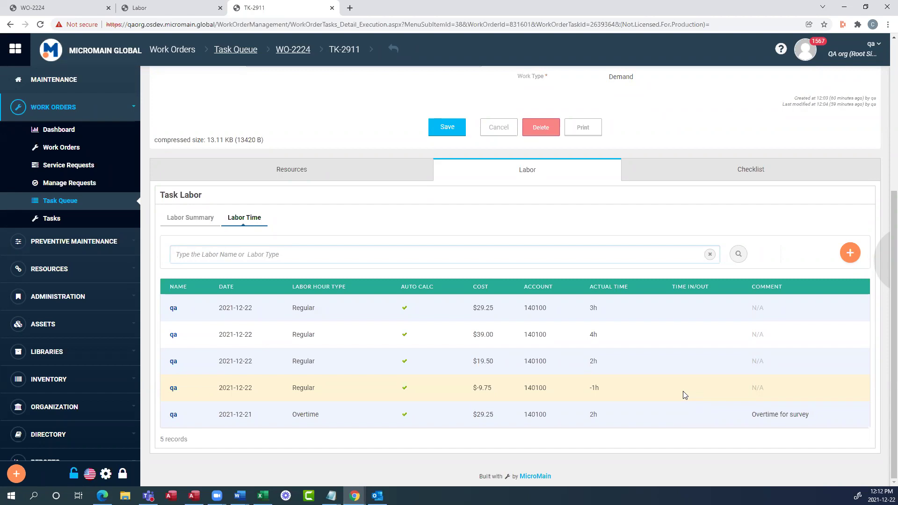
click(850, 253)
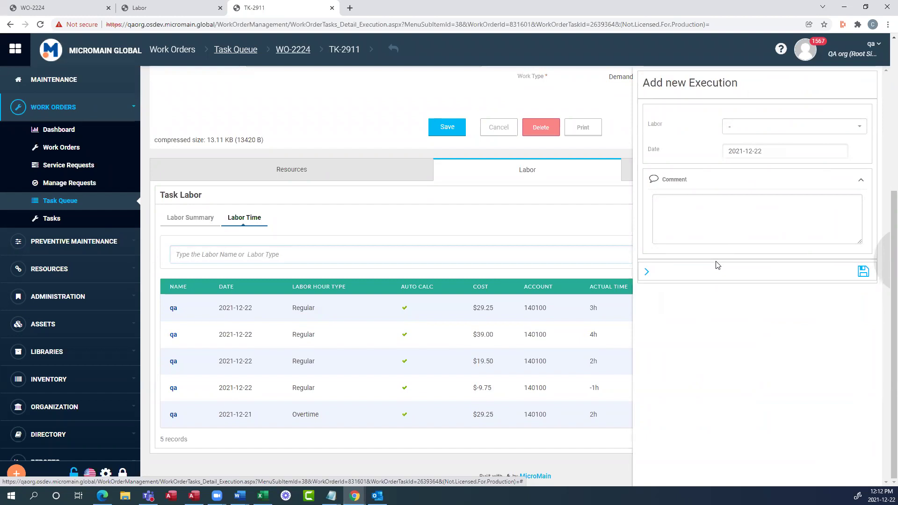
click(783, 136)
click(773, 165)
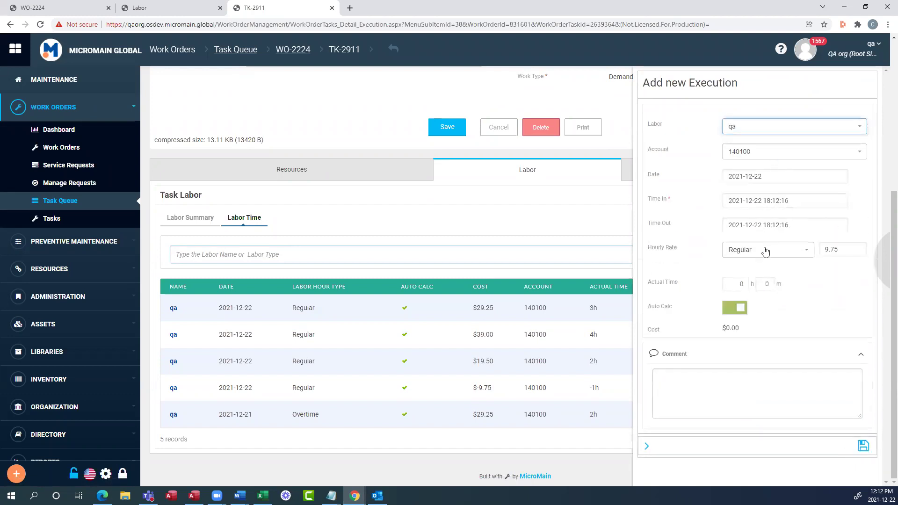
click(765, 252)
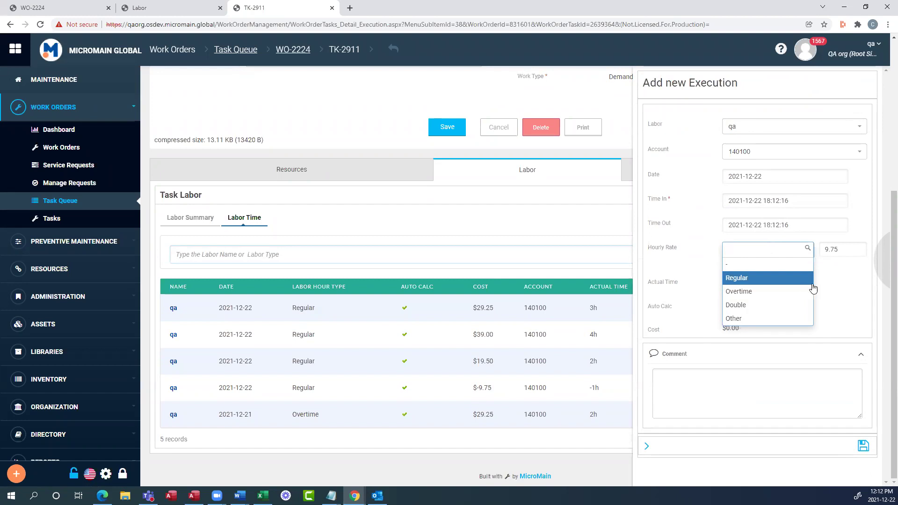
click(829, 295)
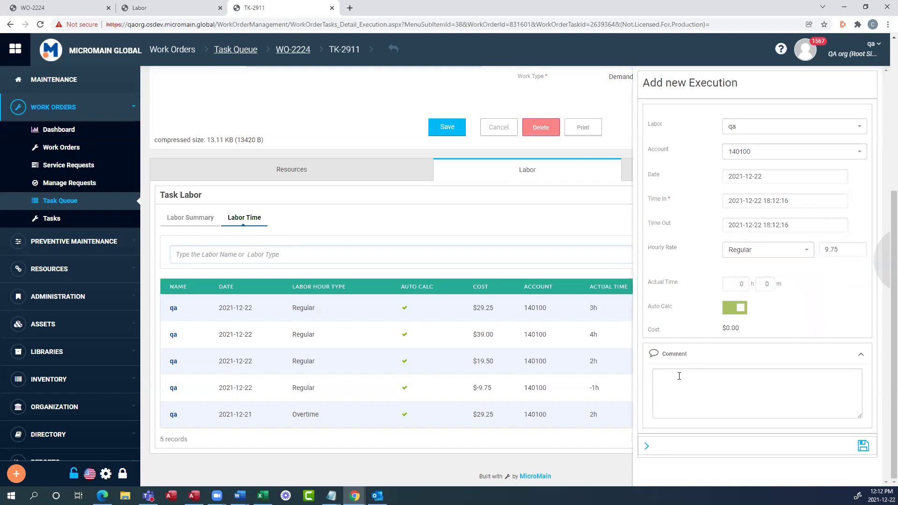
click(646, 446)
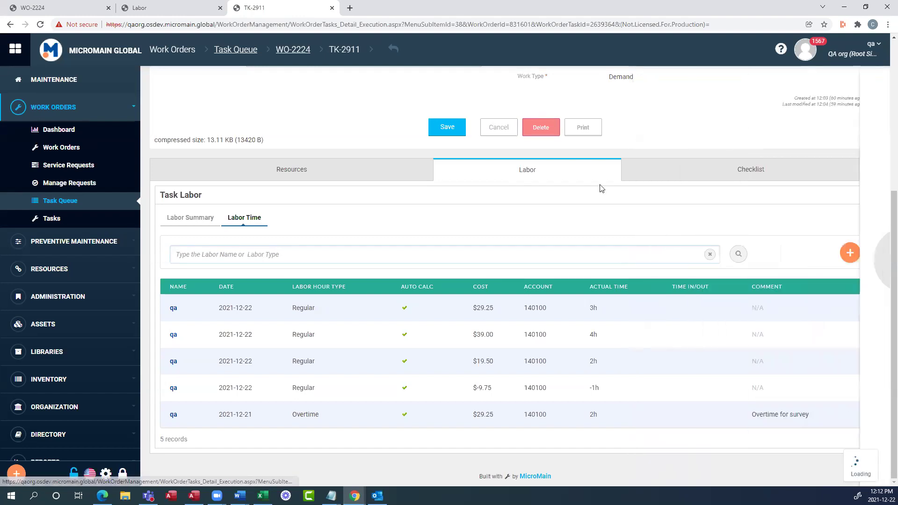
Step: Open labor qa's record from the labor resources and bring up its labor hour types for editing
click(64, 275)
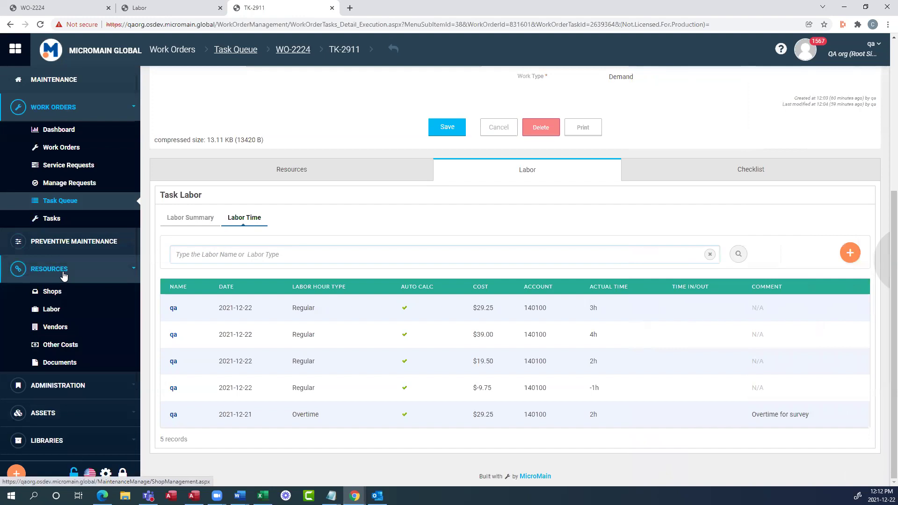
click(54, 310)
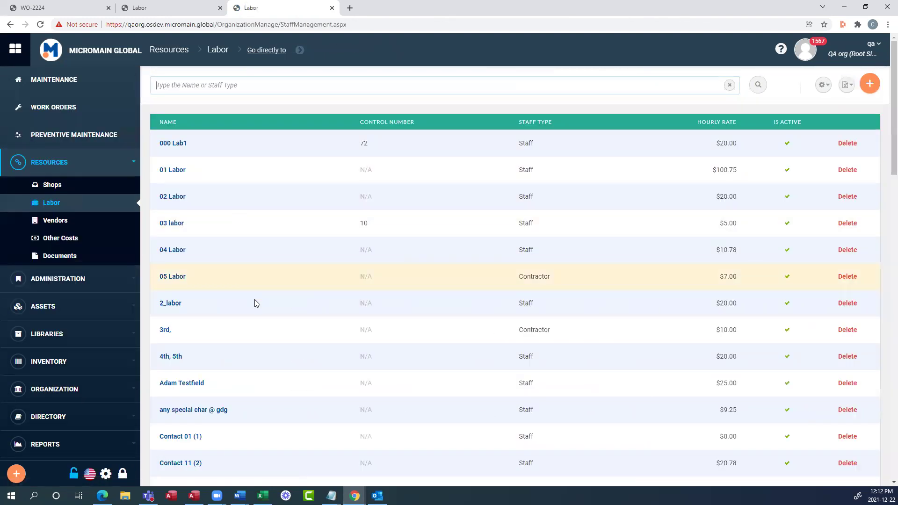
scroll(257, 303, down, 15)
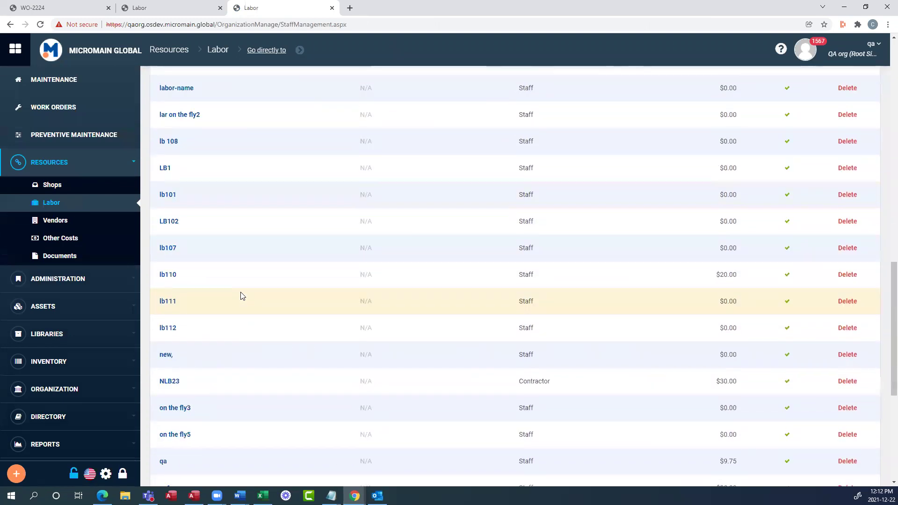
scroll(242, 296, down, 5)
click(163, 228)
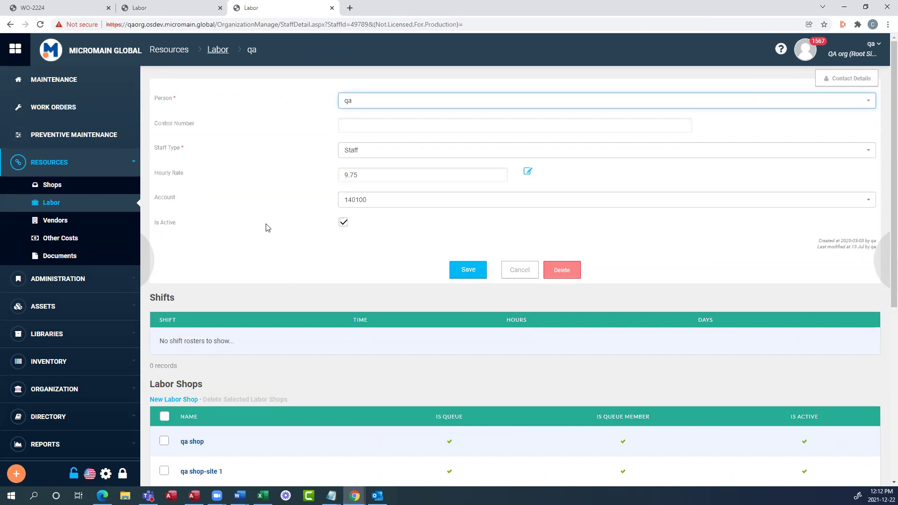
drag(162, 174, 239, 175)
click(394, 176)
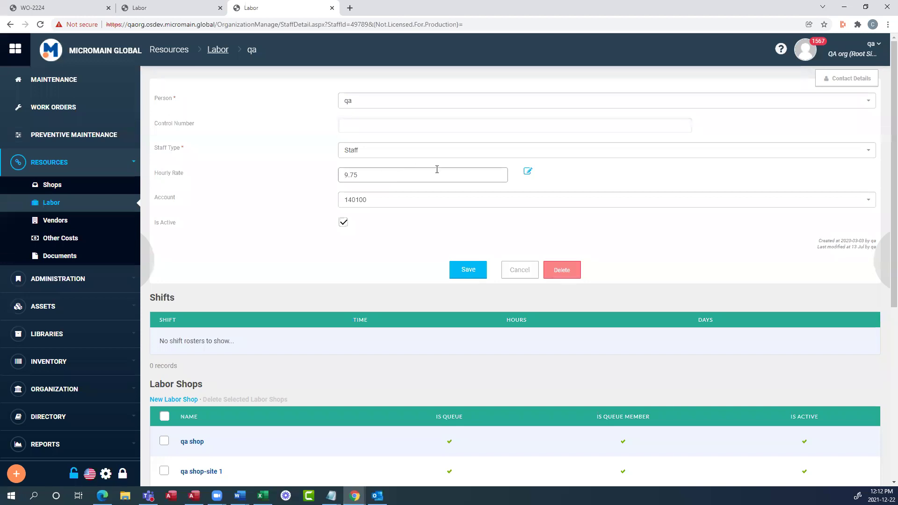
click(528, 173)
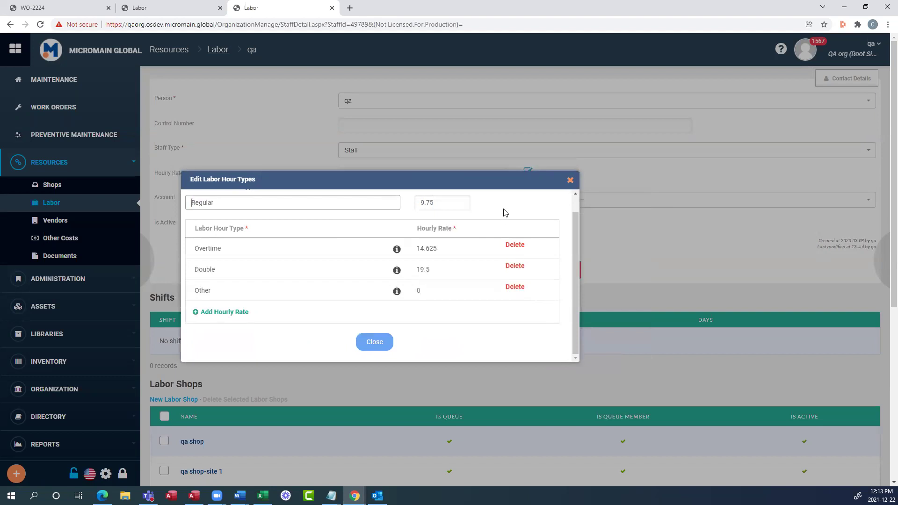
drag(602, 174, 634, 192)
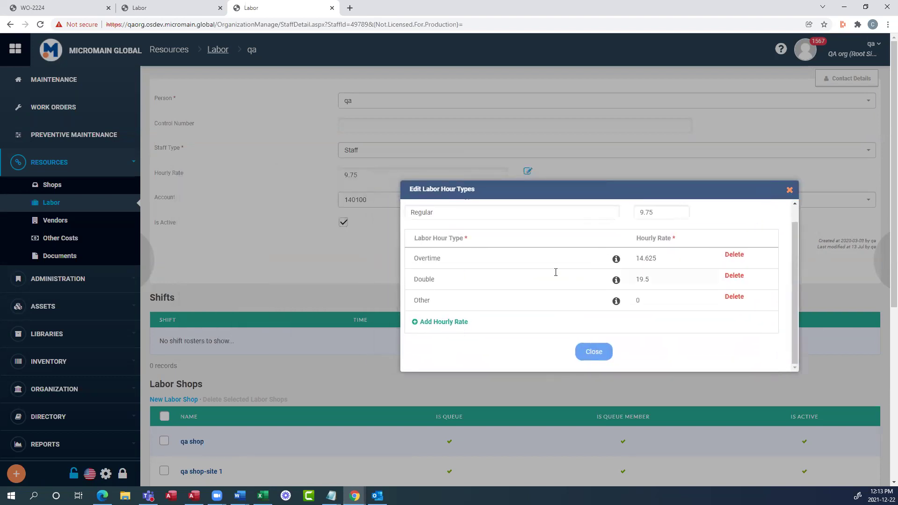
Step: Examine the Overtime hour type's name and rate, and read the information notes for the Other and Double types
click(656, 261)
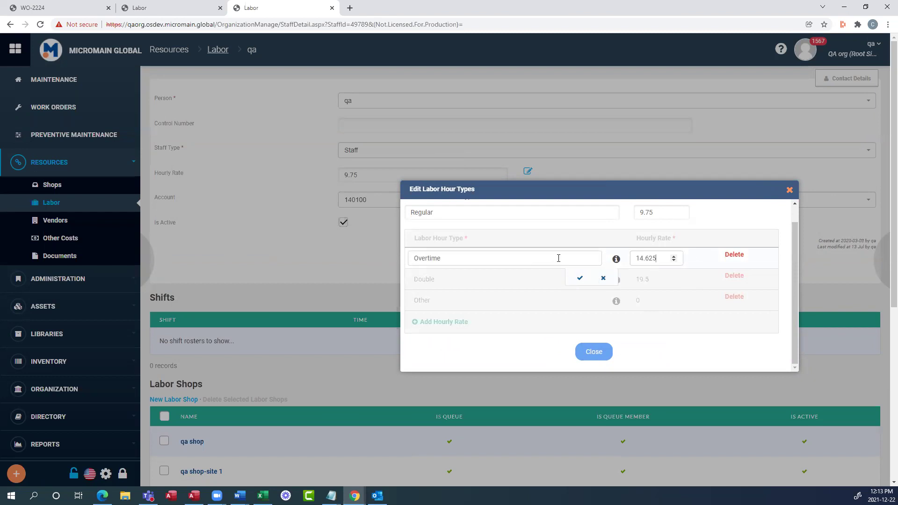
drag(493, 259, 421, 269)
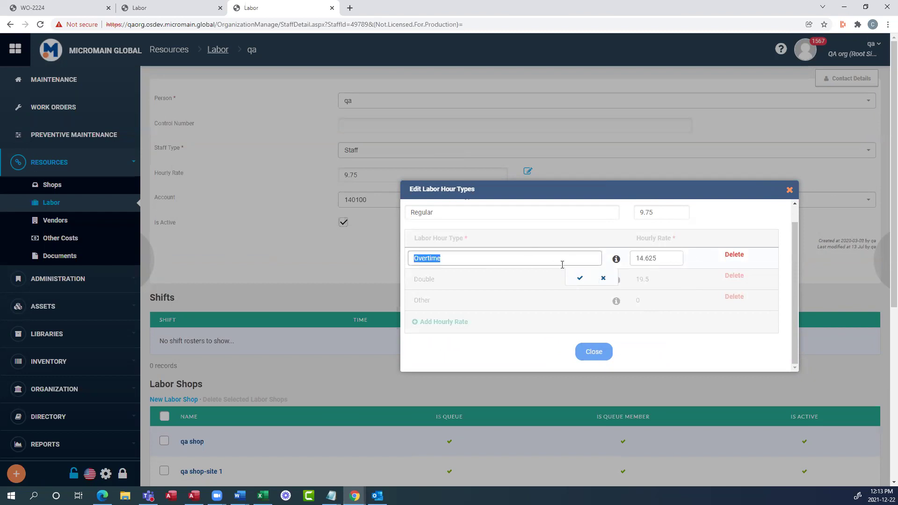
click(580, 279)
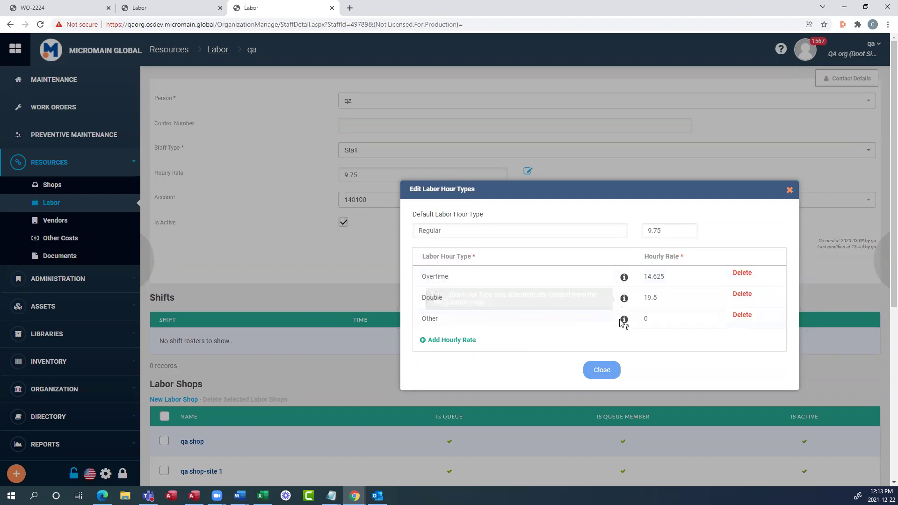
mouse_move(625, 320)
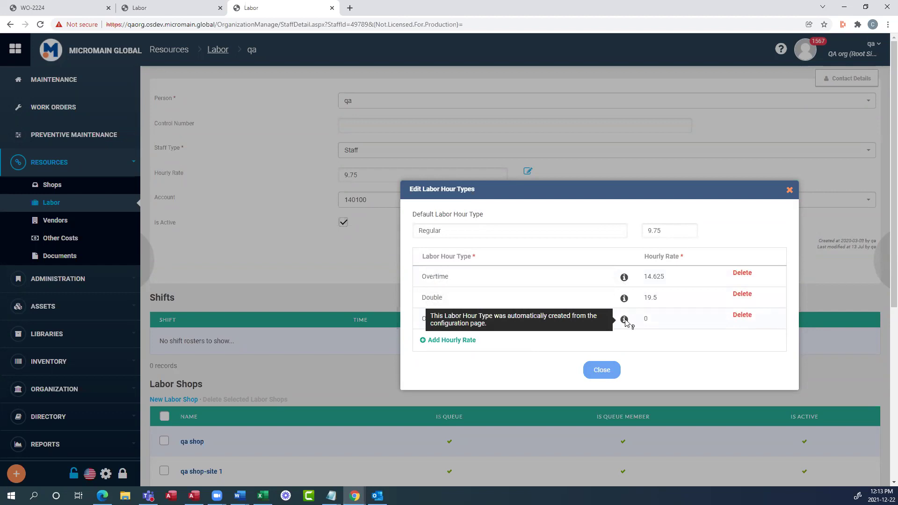
mouse_move(624, 296)
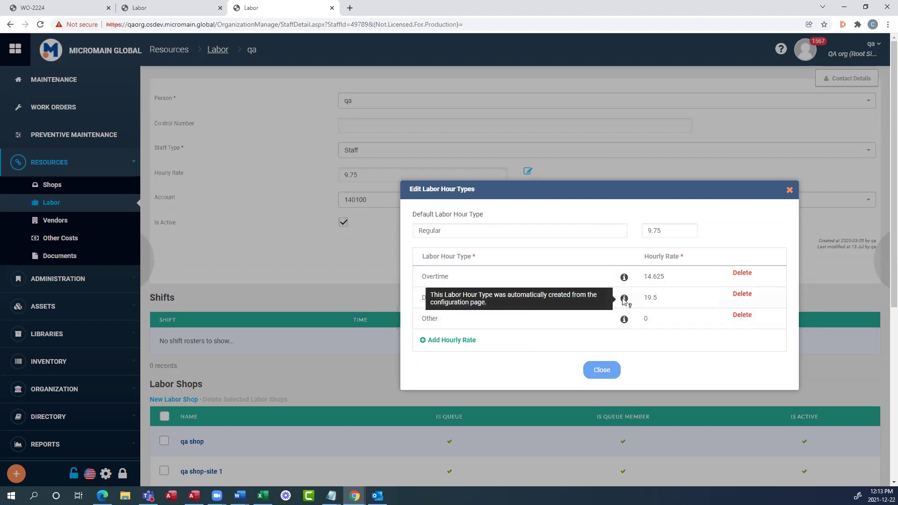
Step: Add a labor hour type named "Contract A-2" with an hourly rate of 25, and close the labor hour types
click(471, 349)
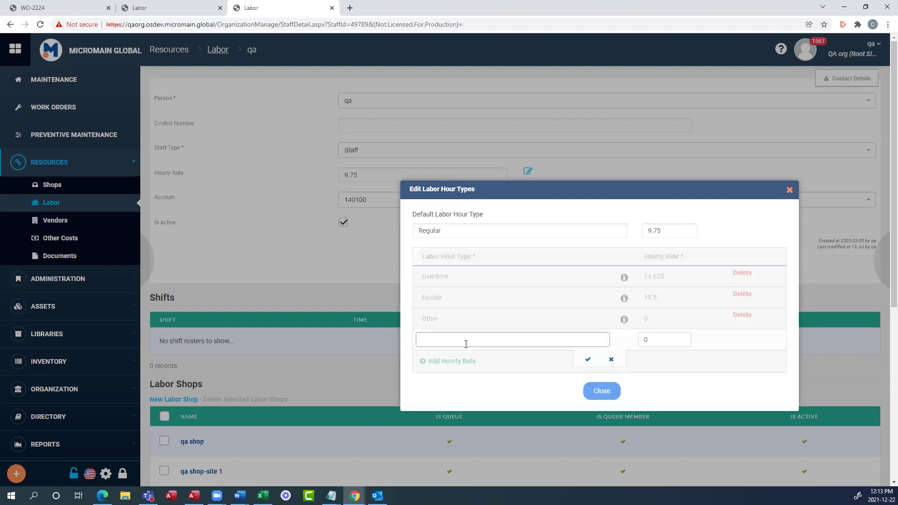
text(Contrac)
text(t A-2)
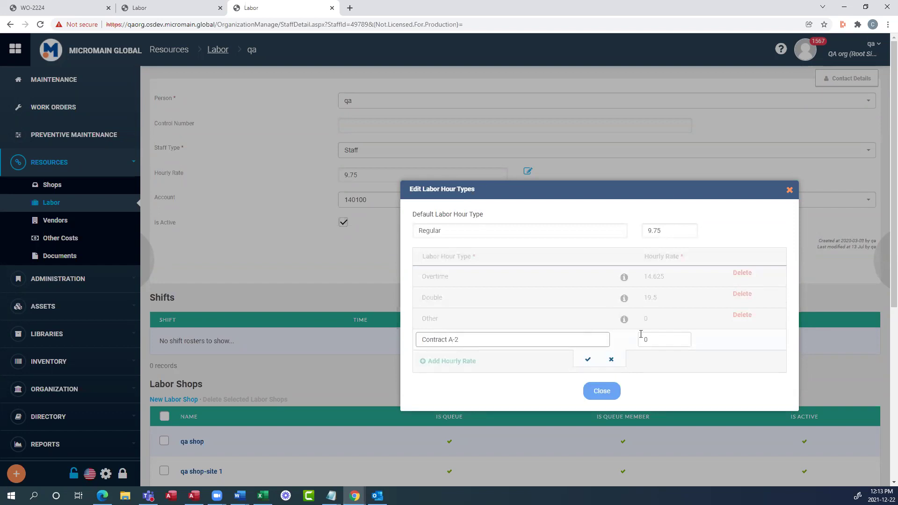
key(Tab)
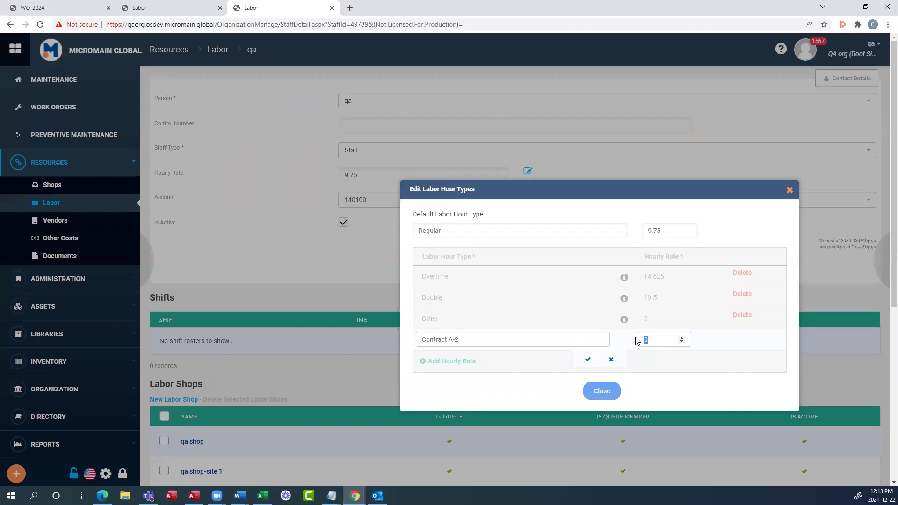
text(25)
click(587, 361)
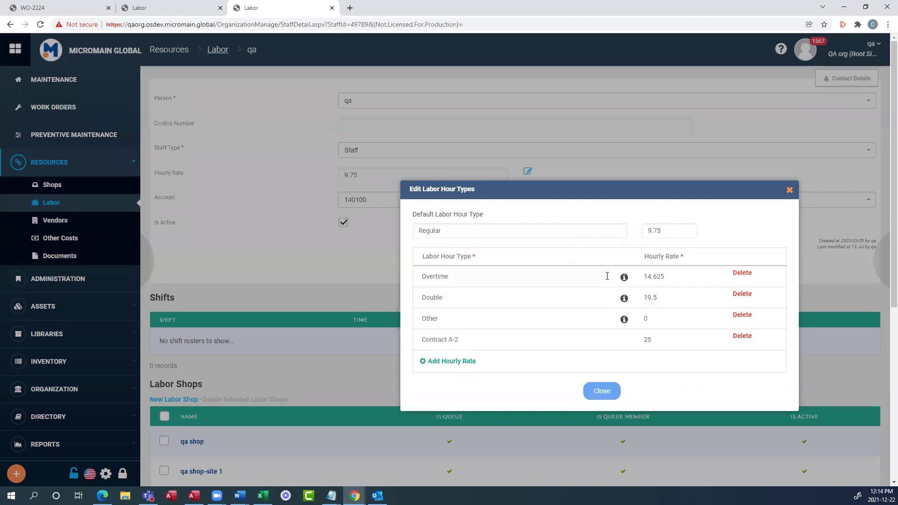
mouse_move(620, 282)
click(610, 392)
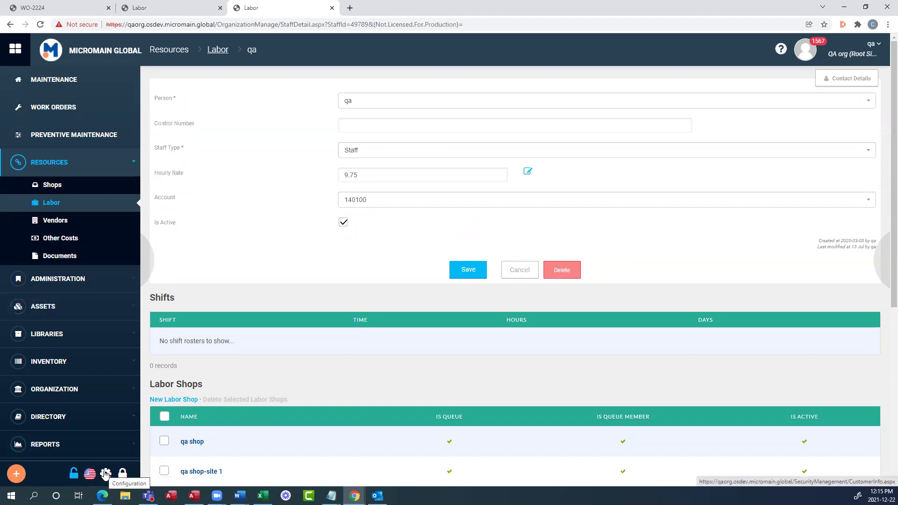
Step: Open the organization's maintenance settings in the configuration and examine the Hourly Rate Types, including Rate 1
click(105, 475)
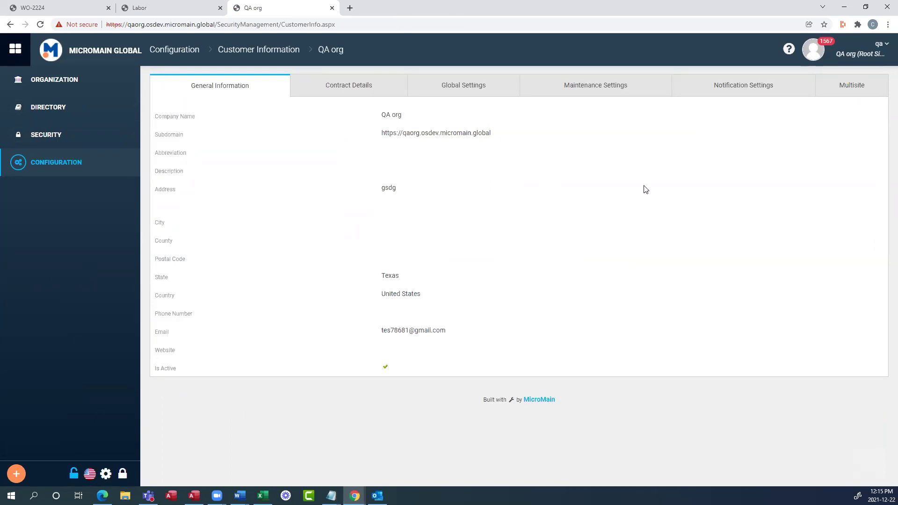
click(628, 94)
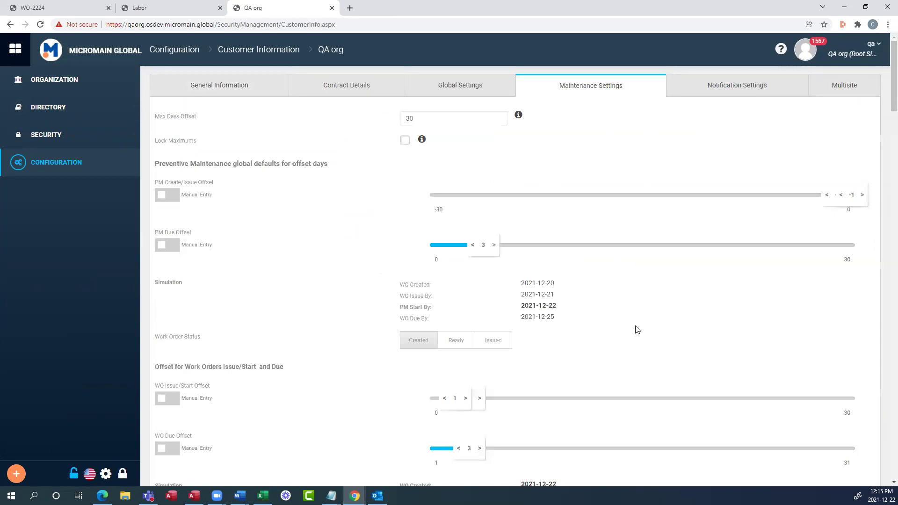
scroll(622, 320, down, 15)
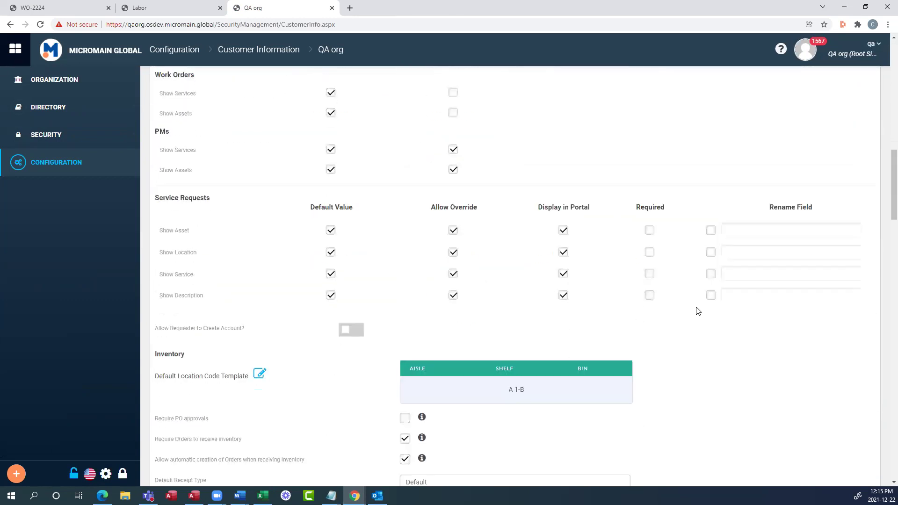
scroll(701, 308, down, 8)
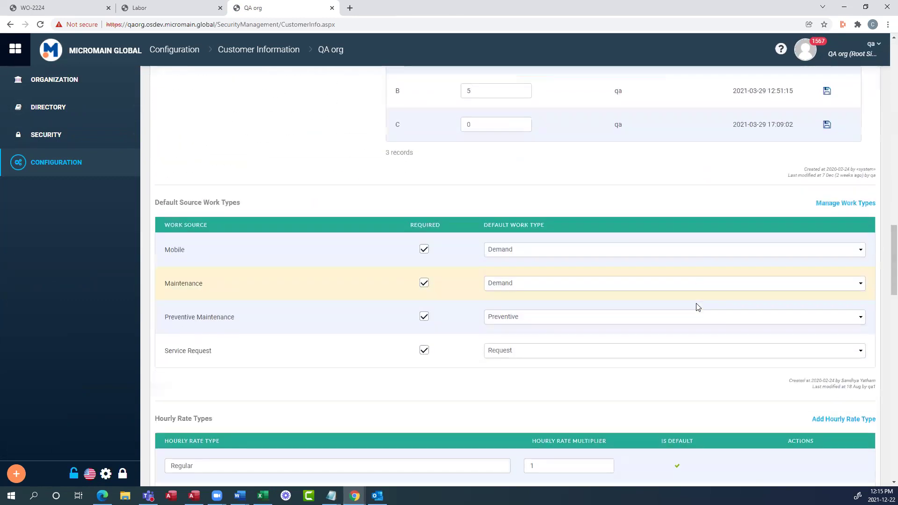
scroll(611, 332, down, 5)
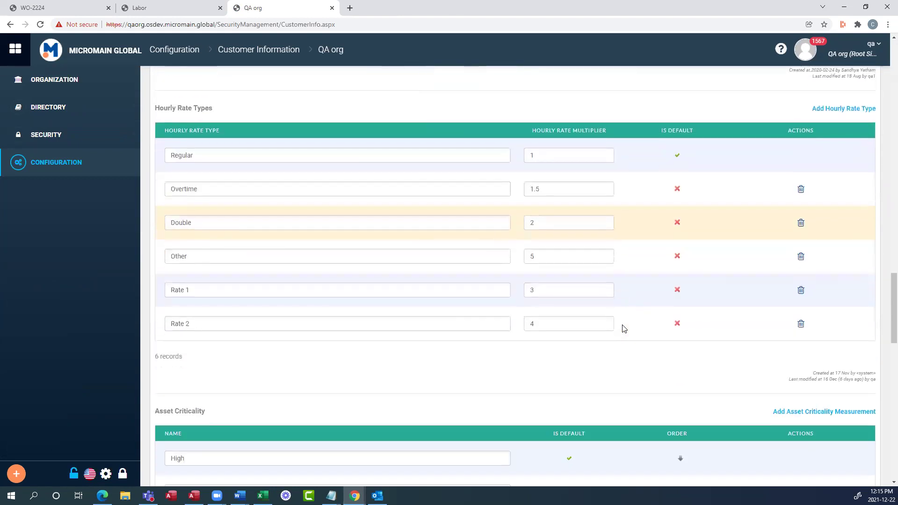
drag(156, 108, 233, 113)
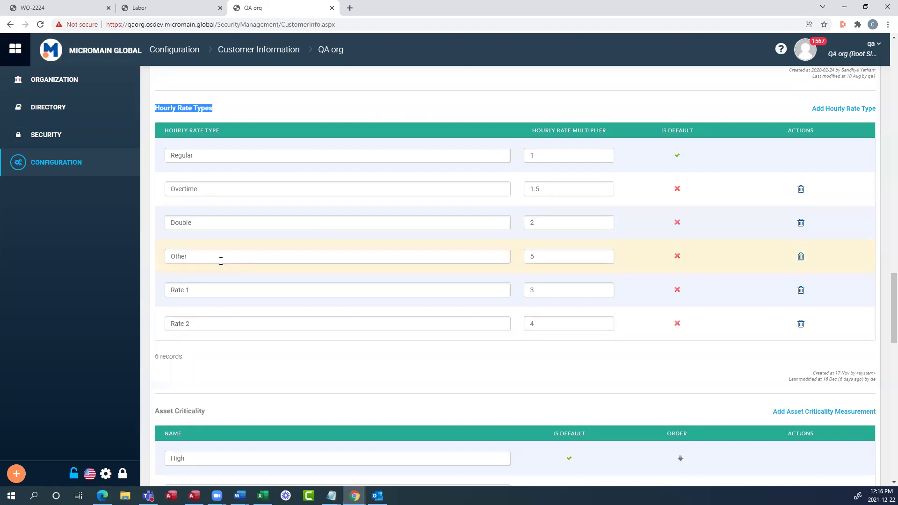
click(210, 289)
drag(210, 289, 137, 283)
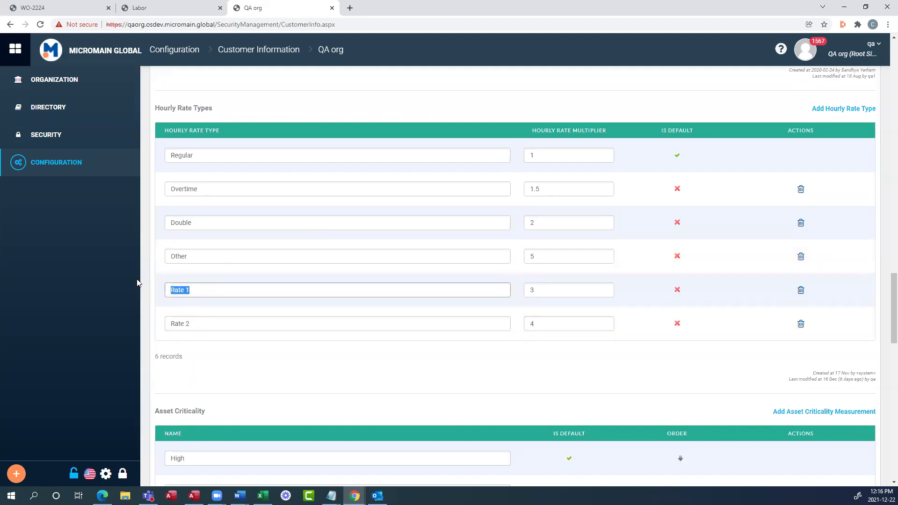
Step: Rename the hourly rate type Rate 1 as "Contract", set its hourly rate multiplier to 1.25, and save both changes
text(Contract)
click(789, 290)
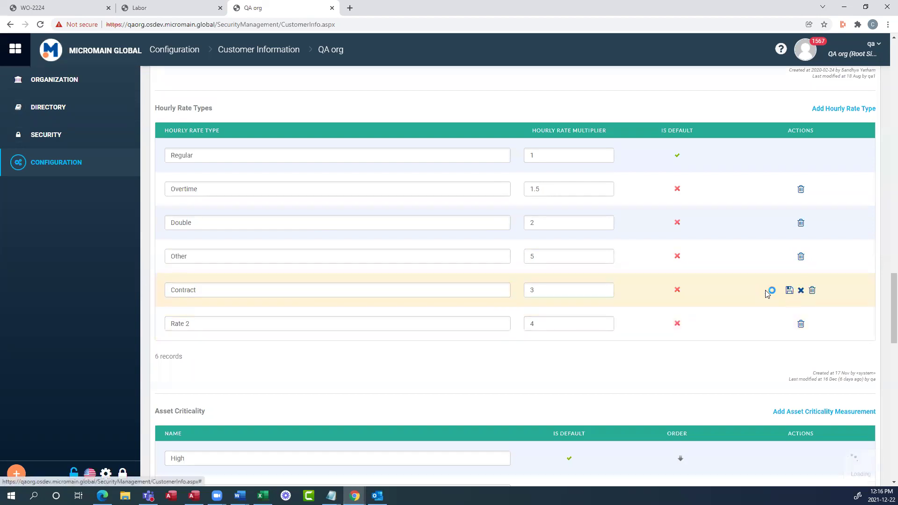
double_click(525, 287)
text(1.25)
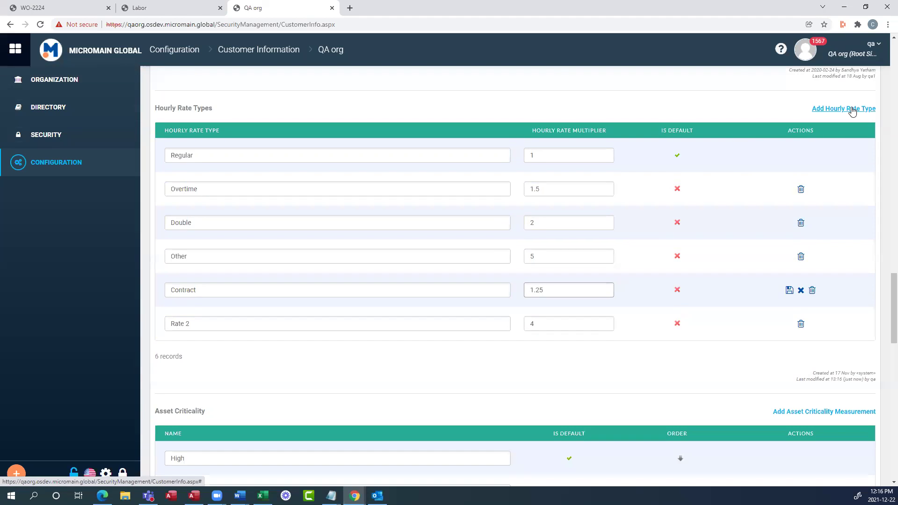
click(789, 291)
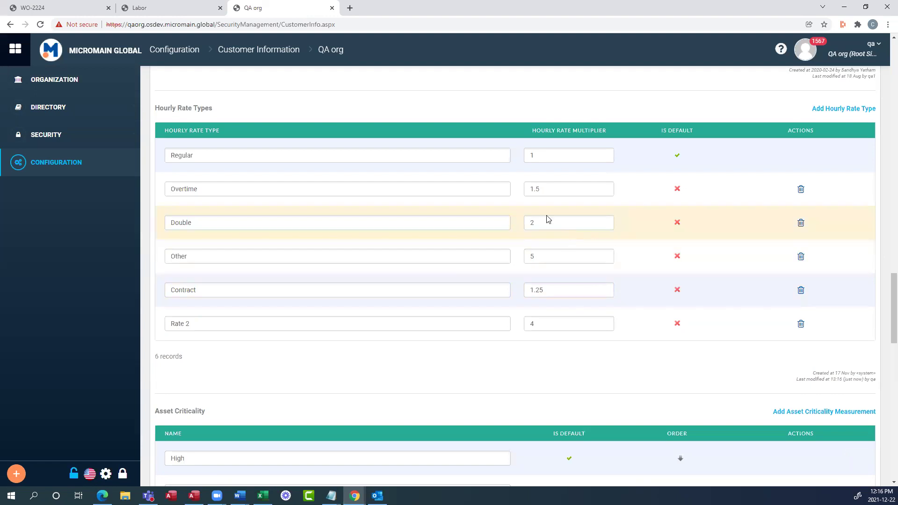
Step: Leave the organization's configuration page and return to the maintenance home page
scroll(481, 194, up, 4)
scroll(500, 192, up, 20)
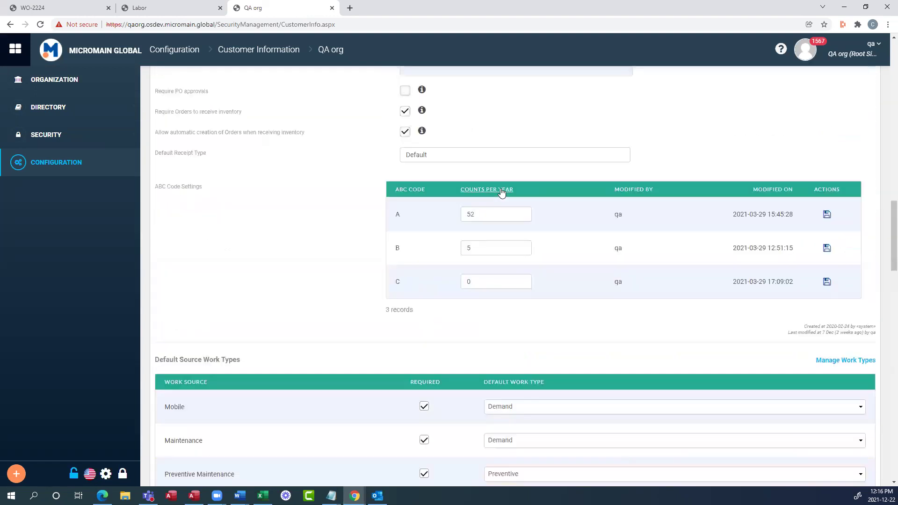
scroll(326, 120, up, 3)
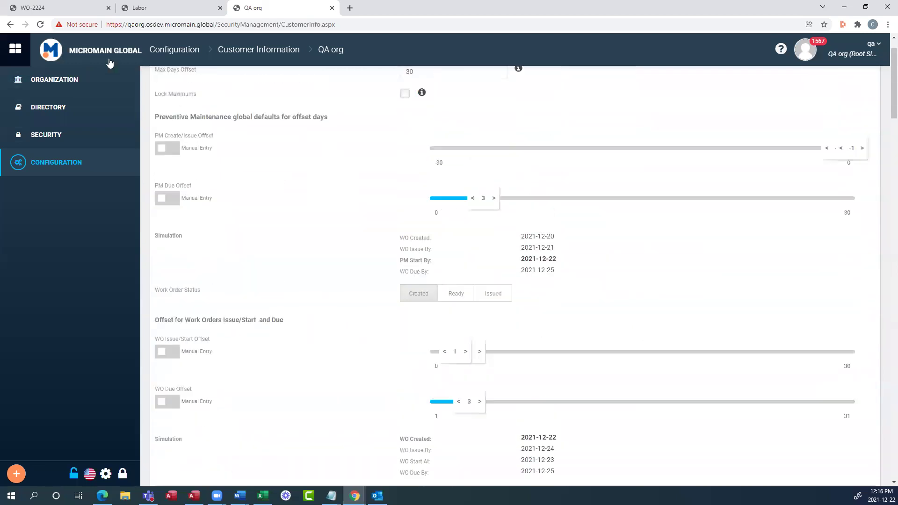
click(94, 53)
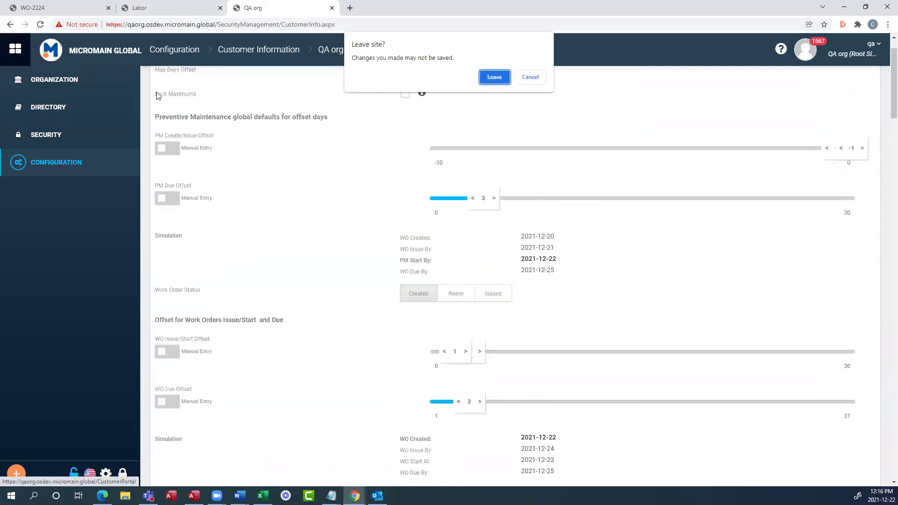
click(499, 76)
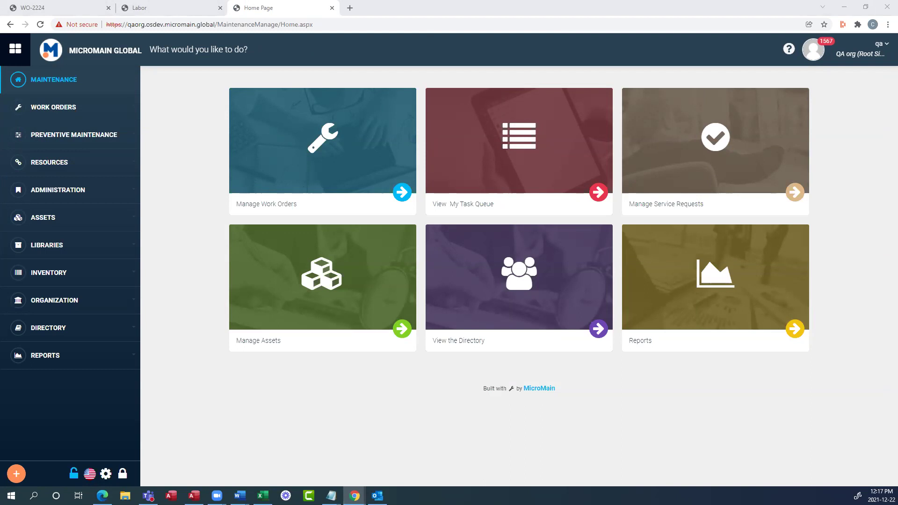
Step: Open task TK-2911 from the task queue and bring up its labor summary
click(92, 164)
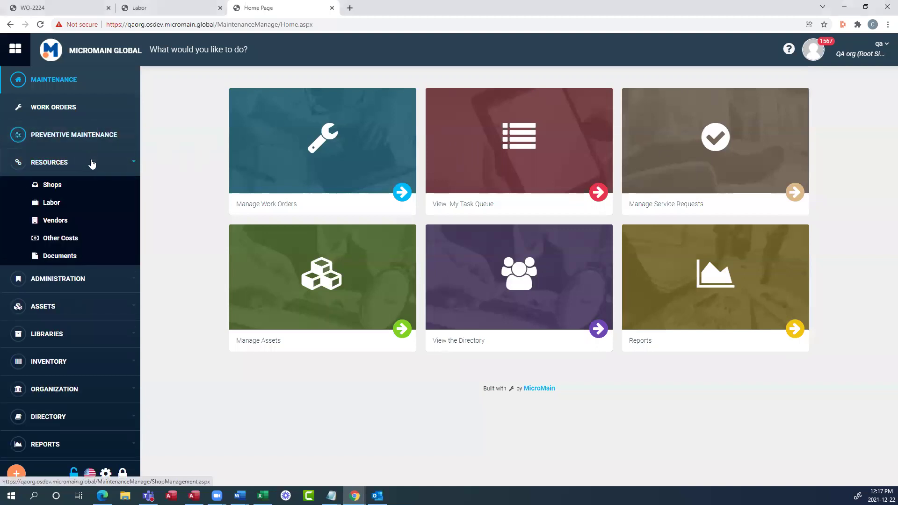
click(510, 172)
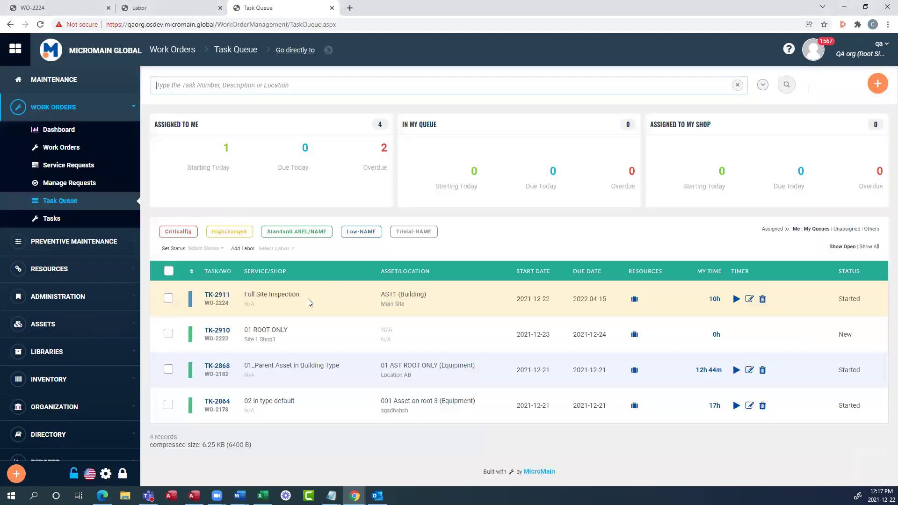
click(213, 298)
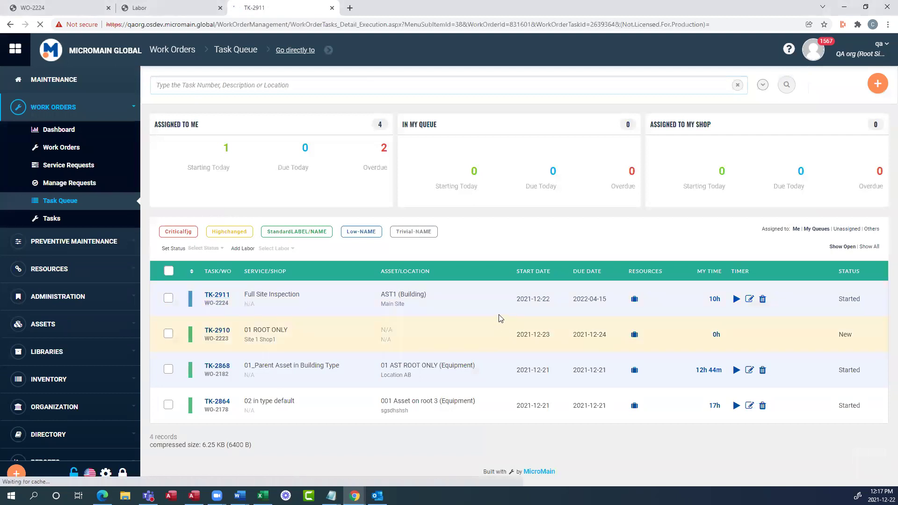
scroll(515, 328, down, 2)
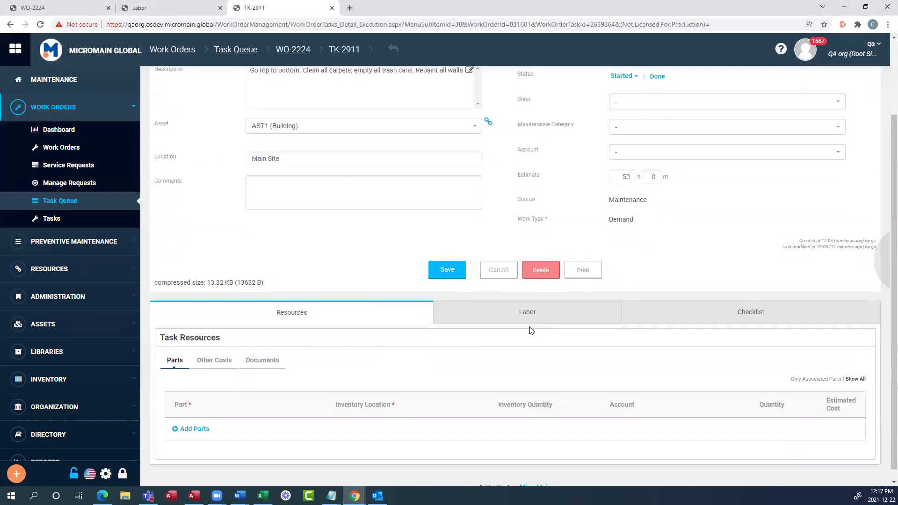
click(535, 315)
scroll(616, 356, down, 2)
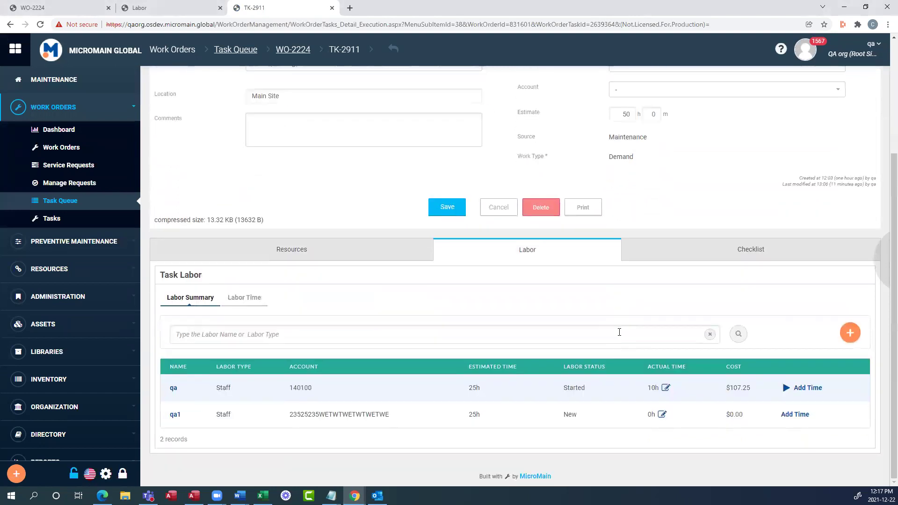